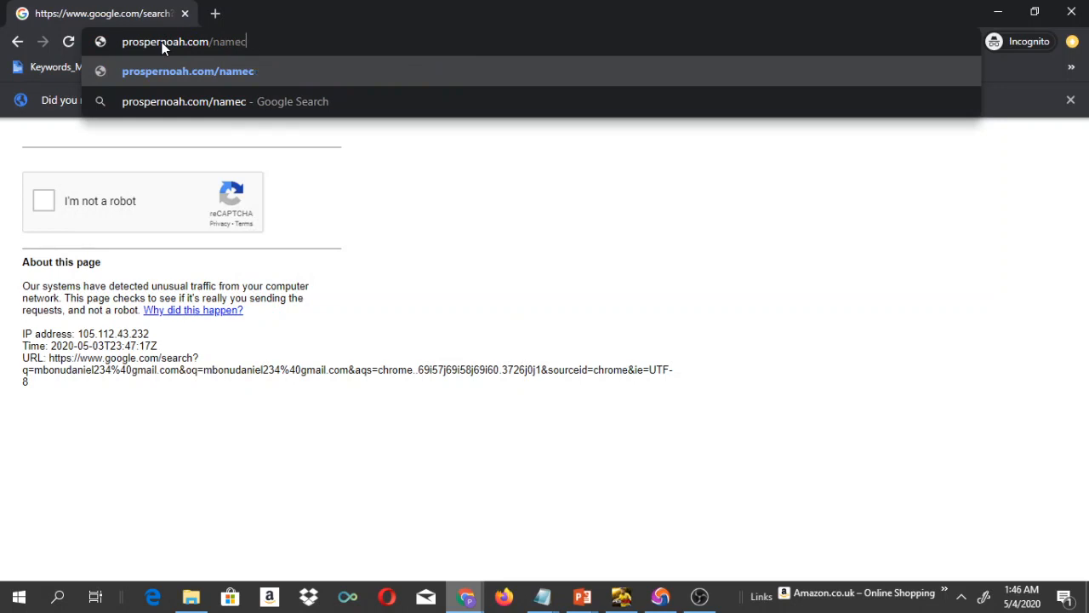
# Load the Namecheap homepage through the prospernoah.com/namecheaphost link and open a new blank browser tab.
pyautogui.write('t')
pyautogui.press('Return')
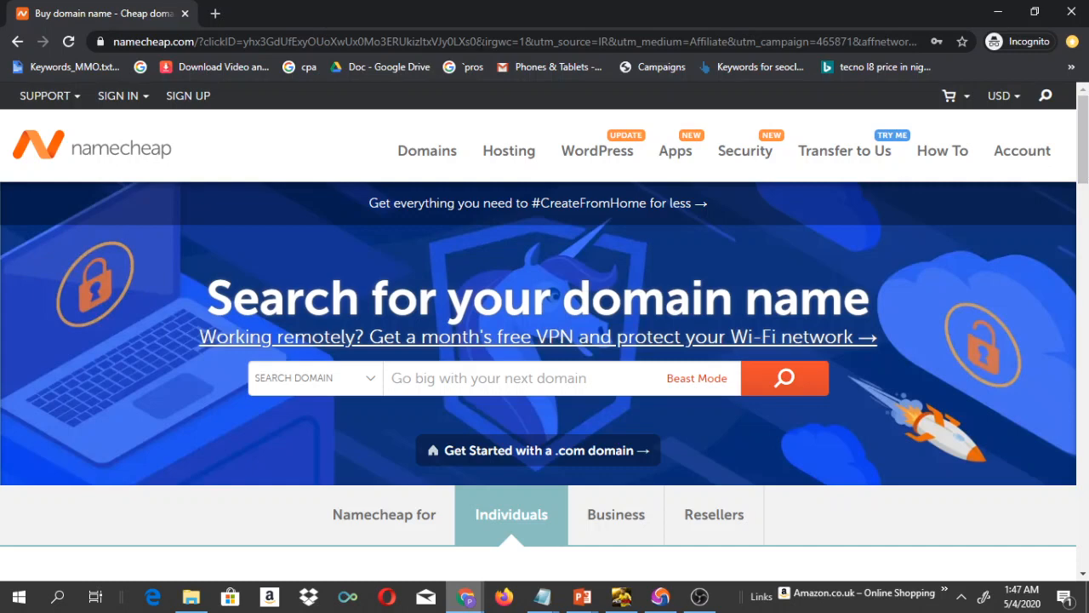
pyautogui.scroll(-1, 1082, 137)
pyautogui.scroll(1, 1082, 136)
pyautogui.click(217, 12)
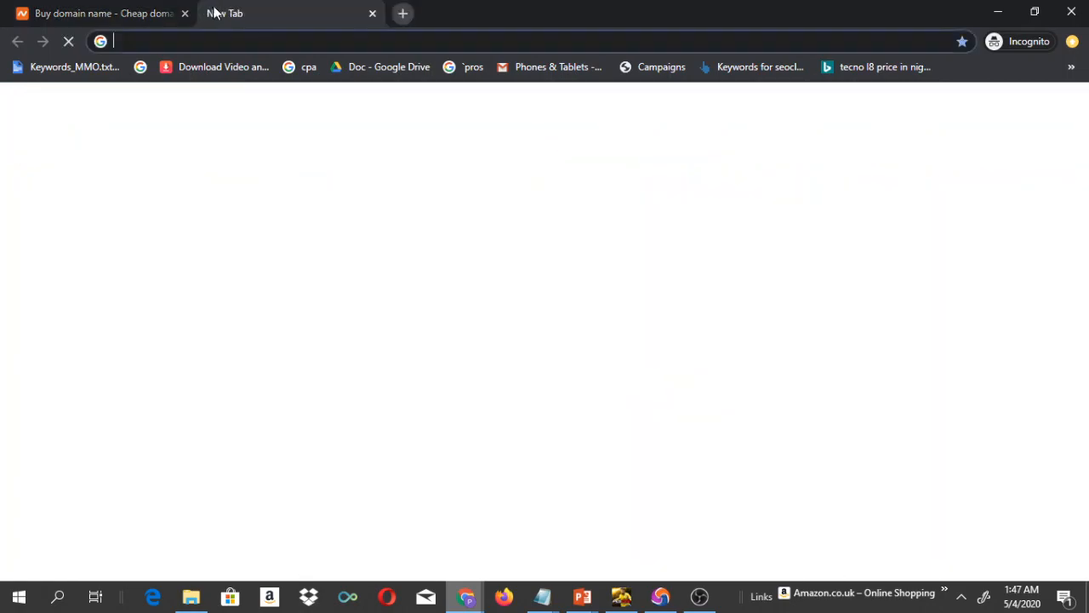
pyautogui.write('nam')
pyautogui.press('BackSpace')
pyautogui.press('BackSpace')
pyautogui.press('BackSpace')
pyautogui.press('BackSpace')
pyautogui.write('nam')
pyautogui.press('BackSpace')
pyautogui.write('me')
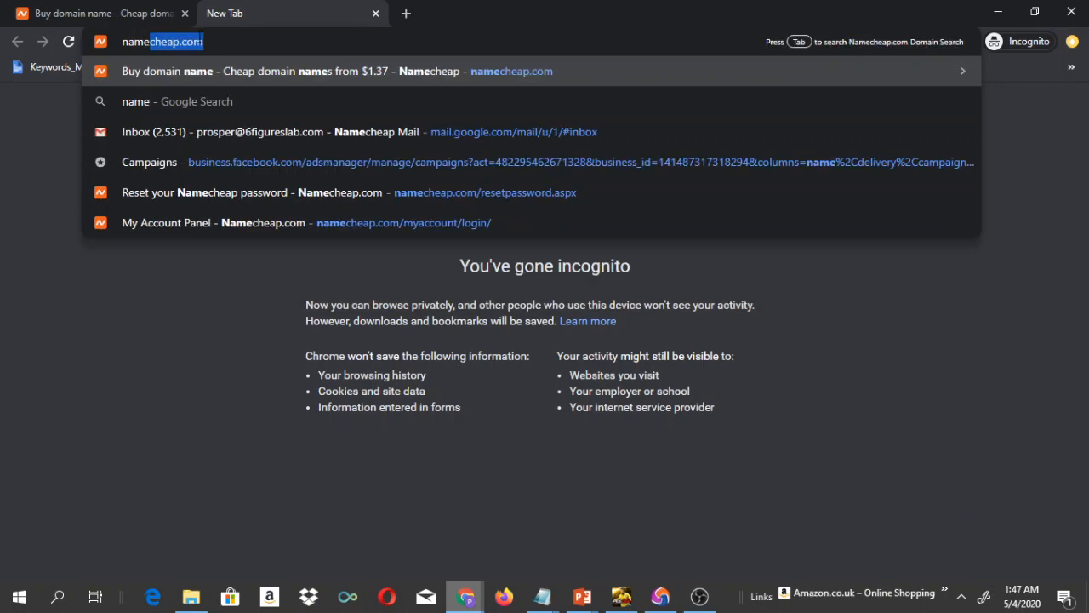
pyautogui.press('BackSpace')
pyautogui.press('BackSpace')
pyautogui.press('BackSpace')
pyautogui.press('BackSpace')
pyautogui.press('BackSpace')
pyautogui.write('namemesh.com')
pyautogui.press('BackSpace')
pyautogui.press('BackSpace')
pyautogui.press('BackSpace')
pyautogui.press('BackSpace')
pyautogui.press('BackSpace')
pyautogui.press('BackSpace')
pyautogui.press('BackSpace')
pyautogui.press('BackSpace')
pyautogui.press('BackSpace')
pyautogui.press('BackSpace')
pyautogui.press('BackSpace')
pyautogui.press('BackSpace')
# Search Google for "name mesh" in the new tab.
pyautogui.write('name ')
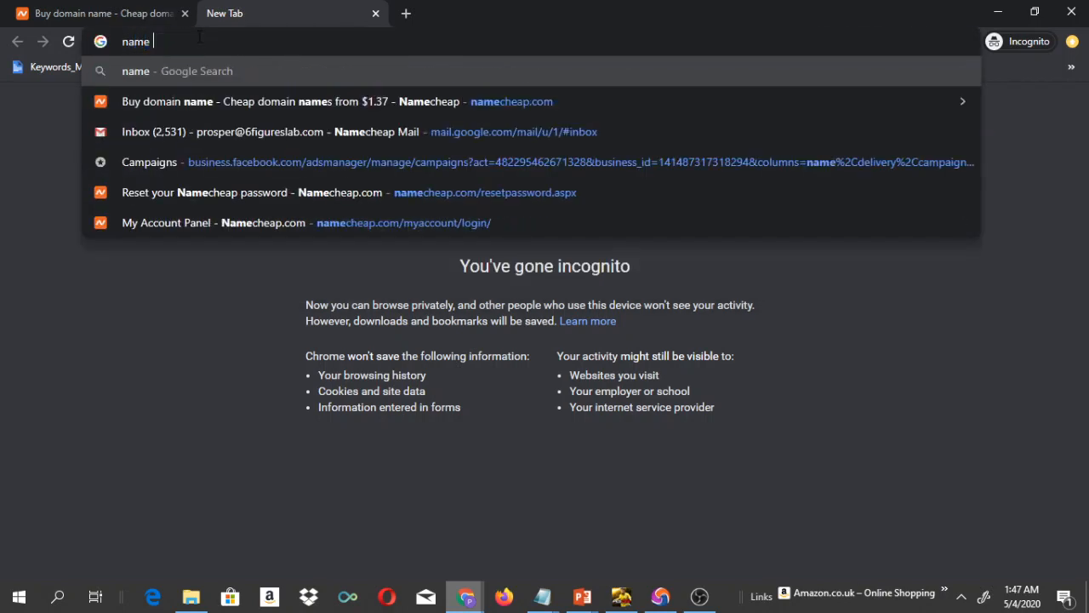
pyautogui.write('mesh')
pyautogui.press('Return')
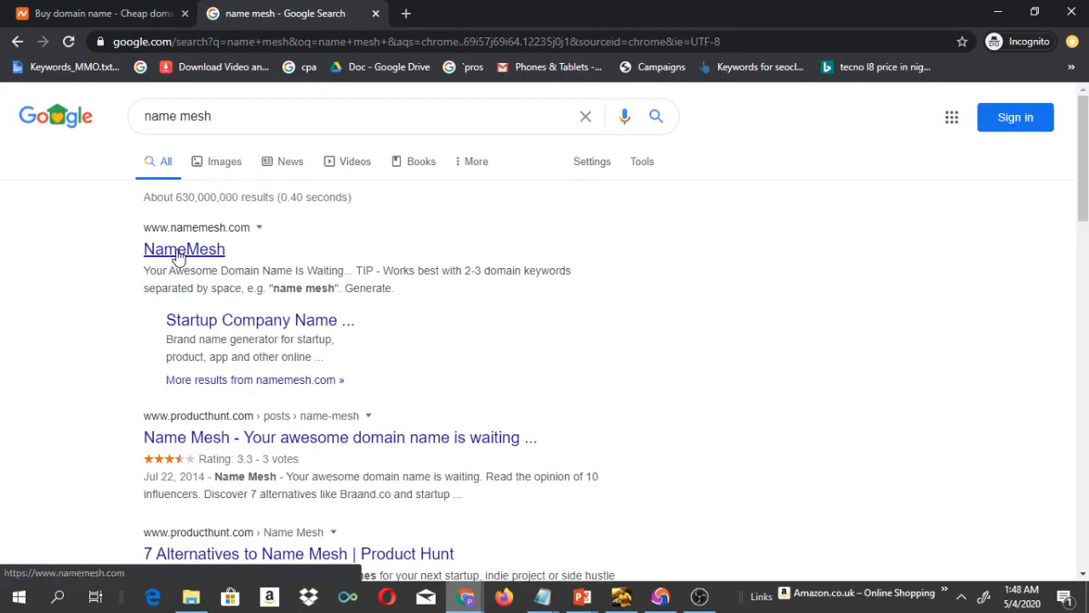
# Open the NameMesh domain name generator from the results, and return to the domain search on the Namecheap homepage.
pyautogui.click(188, 252)
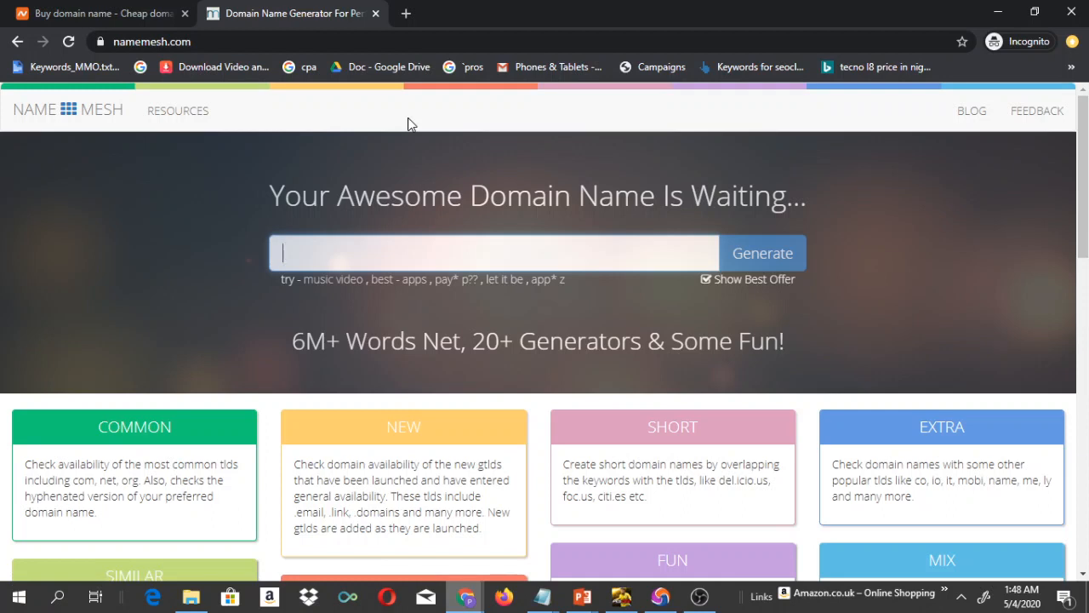
pyautogui.scroll(-1, 551, 243)
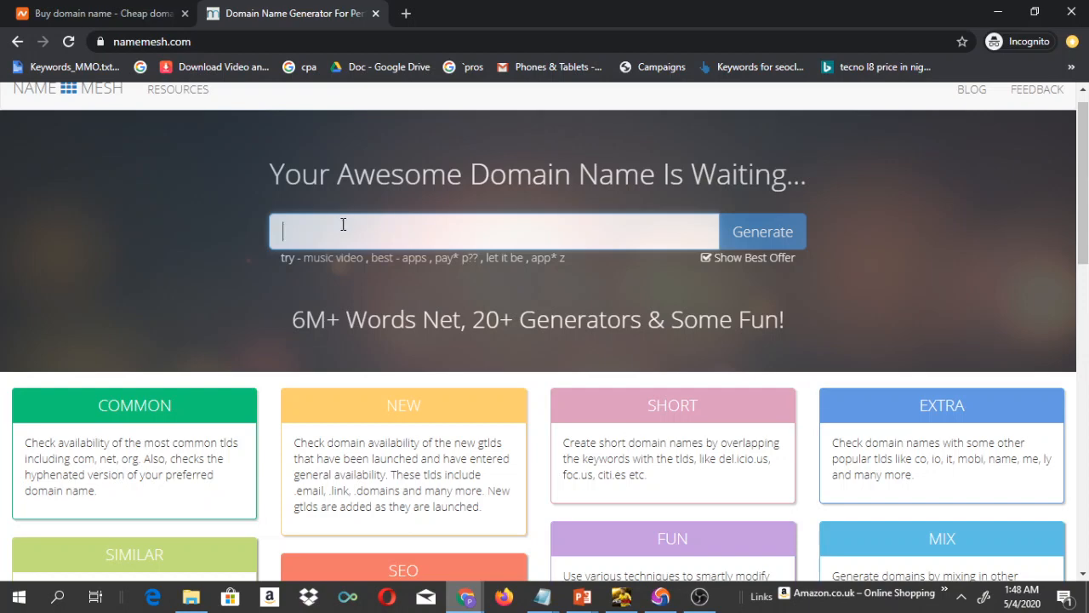
pyautogui.click(102, 12)
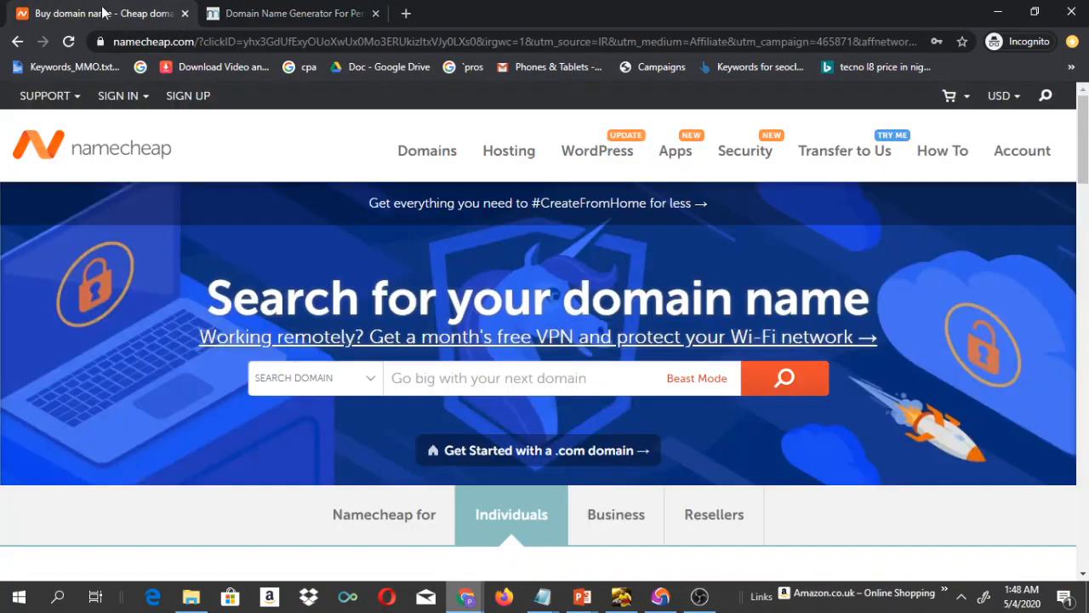
pyautogui.click(460, 378)
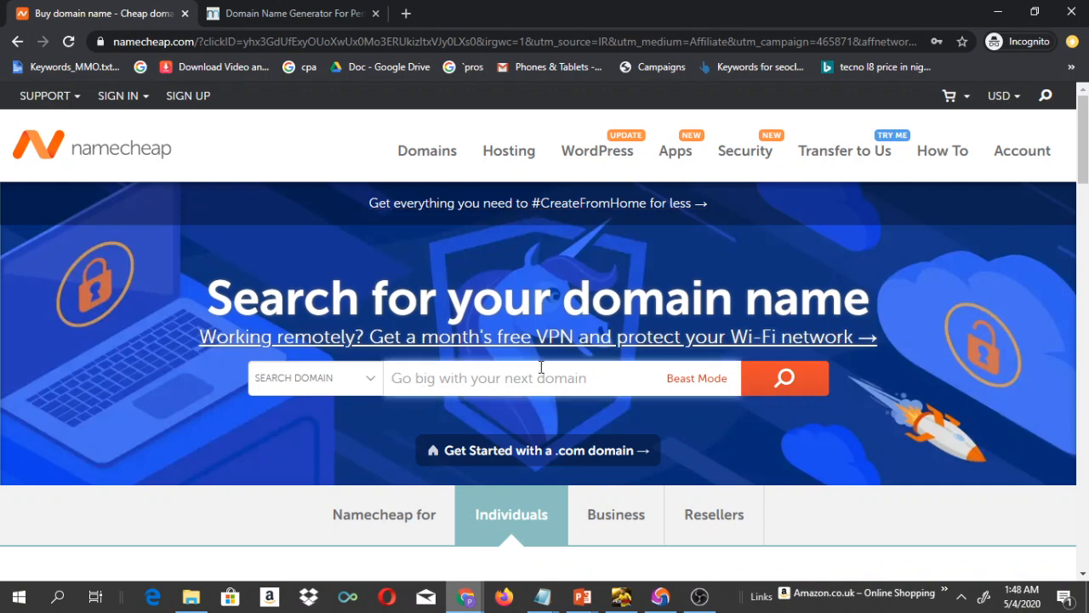
pyautogui.write('john')
pyautogui.write('internet')
pyautogui.write('biz')
pyautogui.press('BackSpace')
pyautogui.press('BackSpace')
pyautogui.press('BackSpace')
pyautogui.press('BackSpace')
pyautogui.press('BackSpace')
pyautogui.press('BackSpace')
pyautogui.press('BackSpace')
pyautogui.press('BackSpace')
pyautogui.press('BackSpace')
pyautogui.press('BackSpace')
pyautogui.press('BackSpace')
pyautogui.press('BackSpace')
pyautogui.write('nmmo')
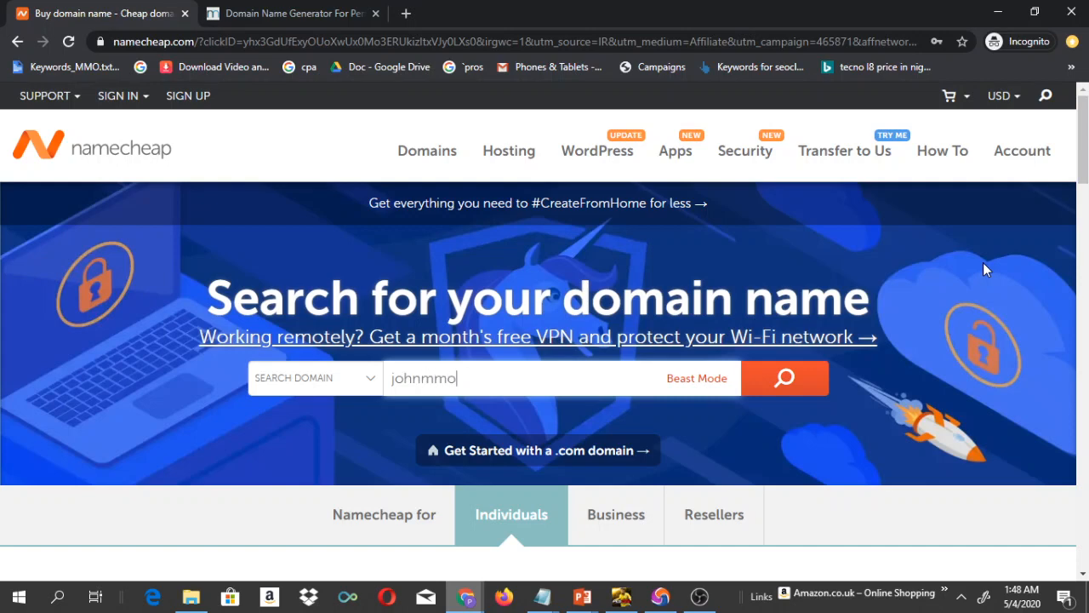
pyautogui.press('BackSpace')
pyautogui.press('BackSpace')
pyautogui.press('BackSpace')
pyautogui.write('businessopportunity.com')
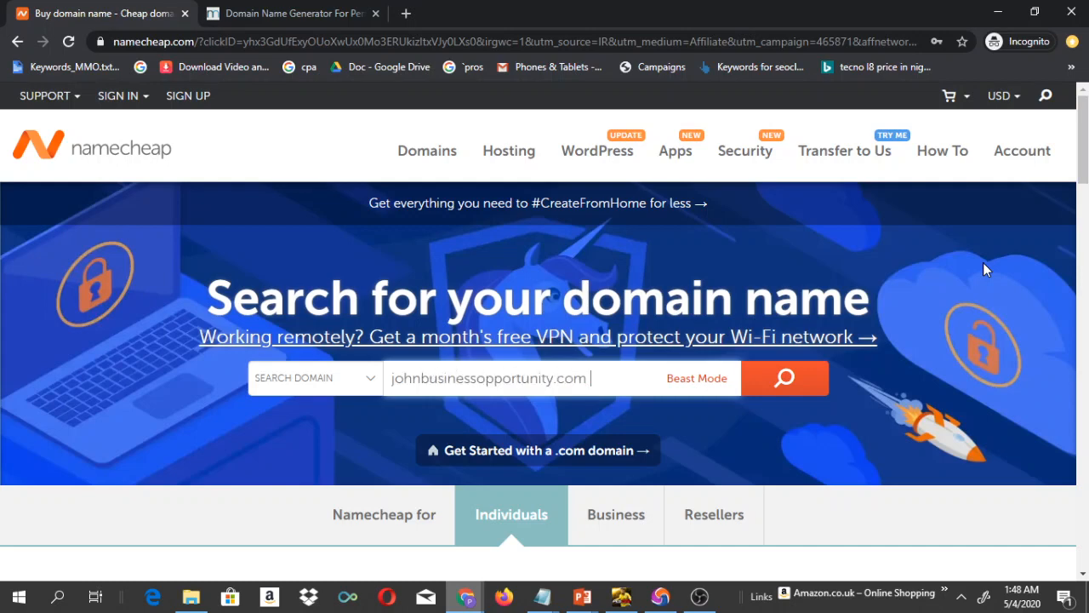
pyautogui.hotkey('ctrl', 'a')
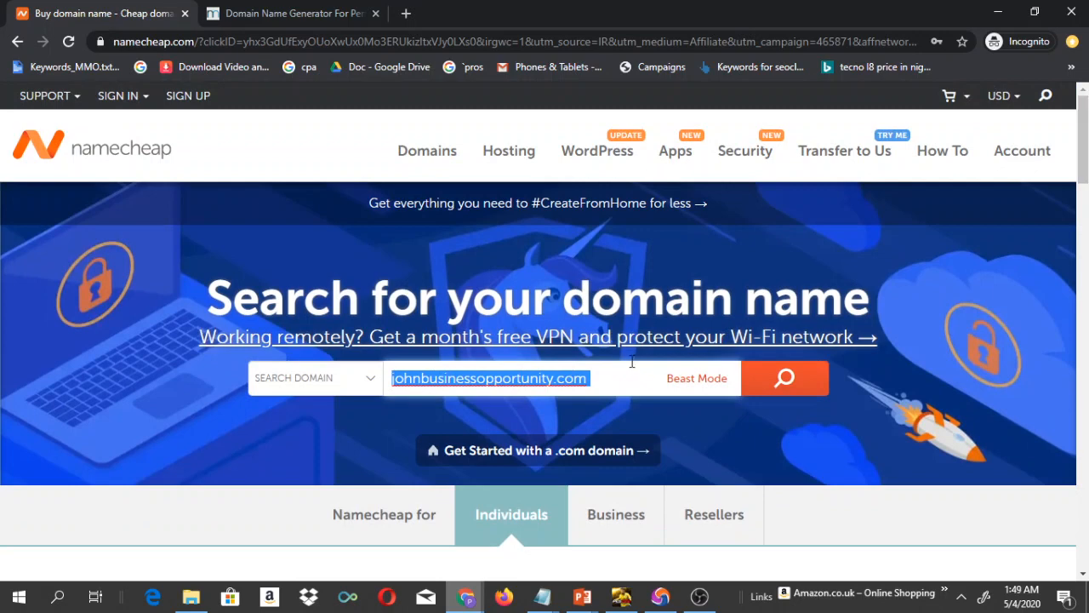
pyautogui.click(593, 378)
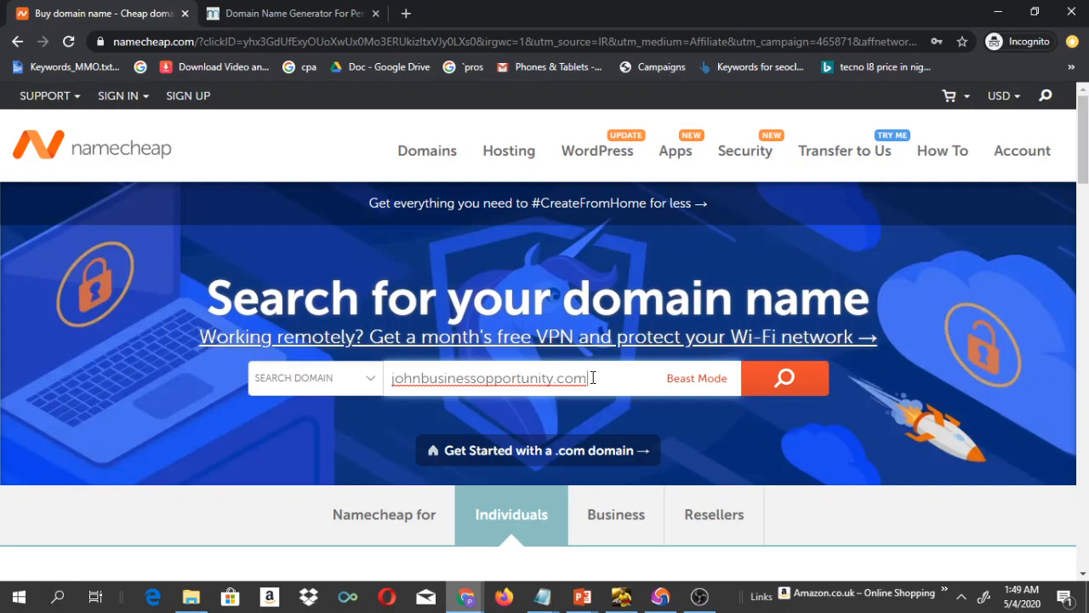
pyautogui.moveTo(1083, 160); pyautogui.dragTo(1085, 102)
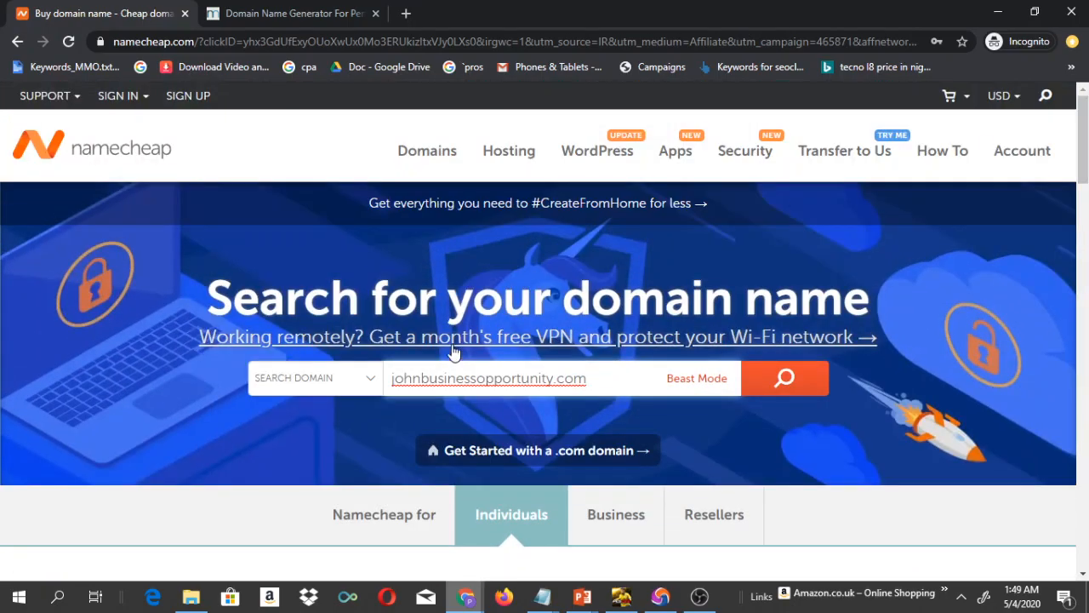
pyautogui.hotkey('ctrl', 'a')
pyautogui.press('BackSpace')
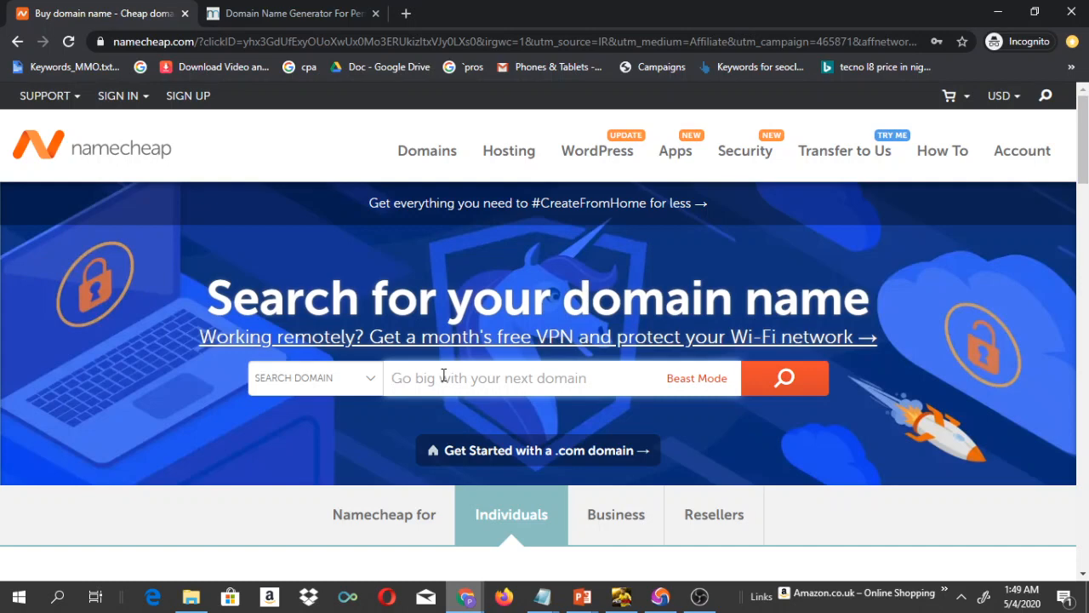
pyautogui.write('10')
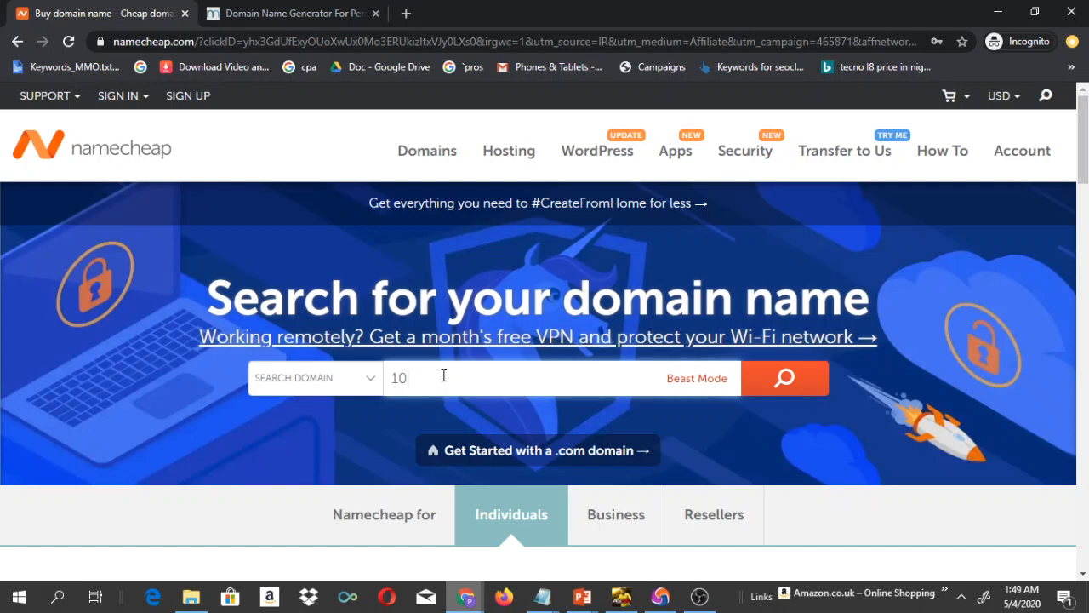
pyautogui.write('makemoneyonline')
pyautogui.hotkey('ctrl', 'a')
pyautogui.press('BackSpace')
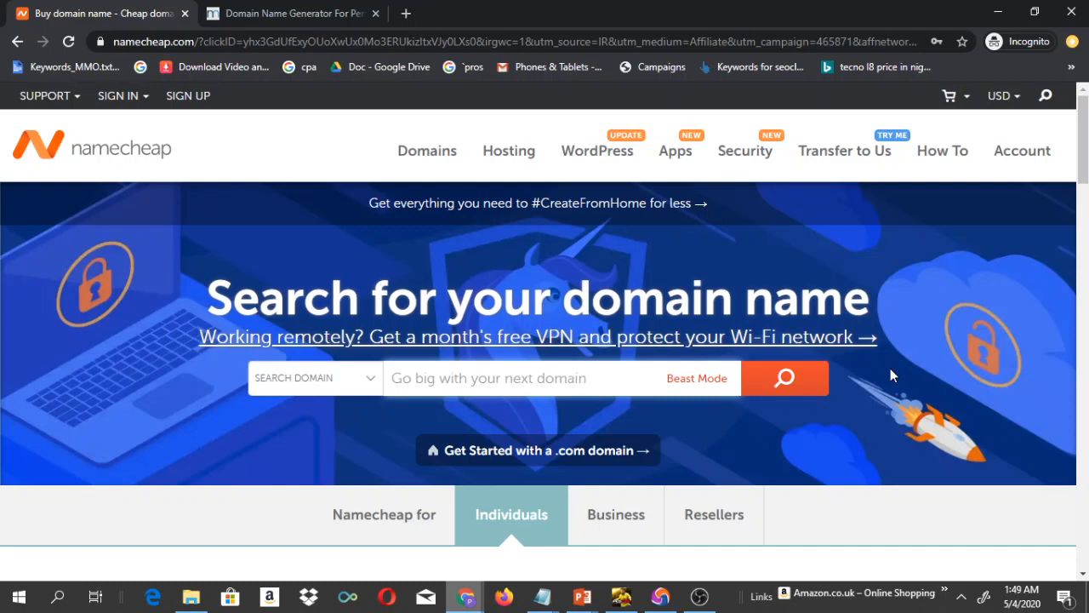
# Search Namecheap for the domain 10figuresbiz.com.
pyautogui.write('10figures')
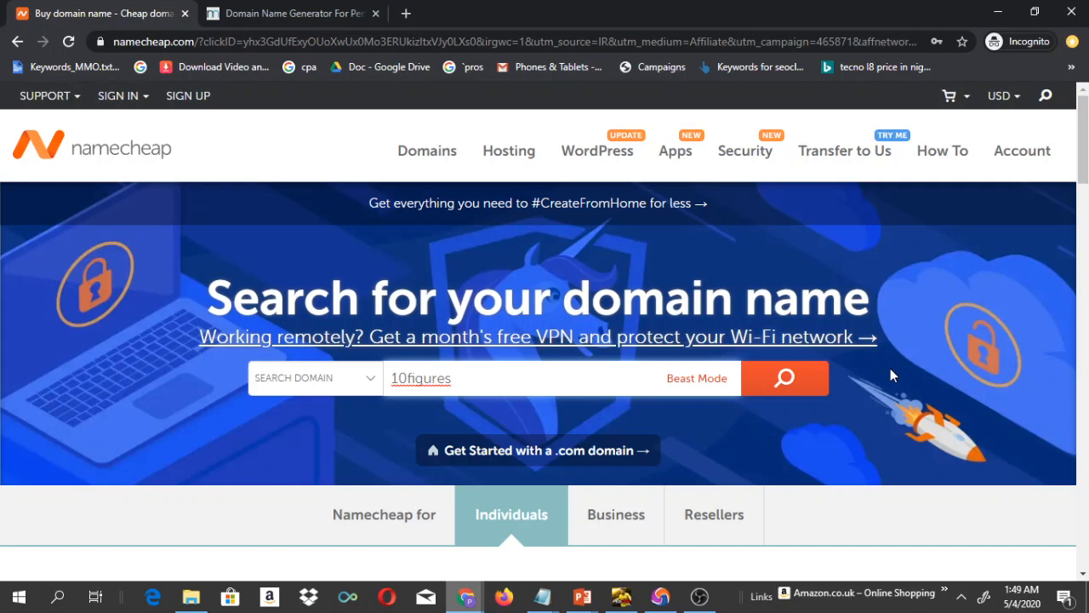
pyautogui.write('biz com')
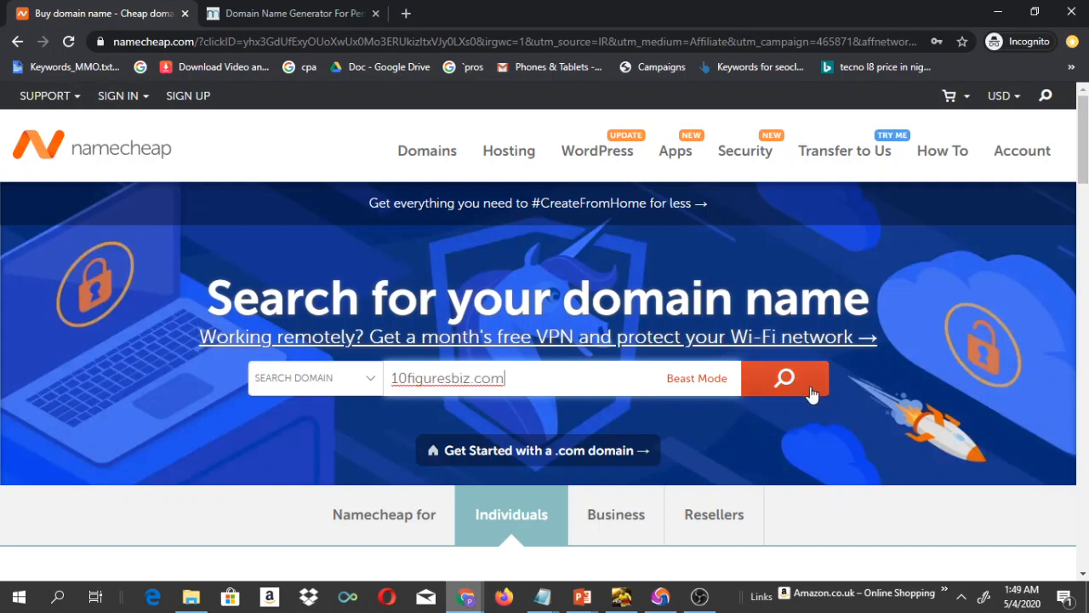
pyautogui.click(774, 383)
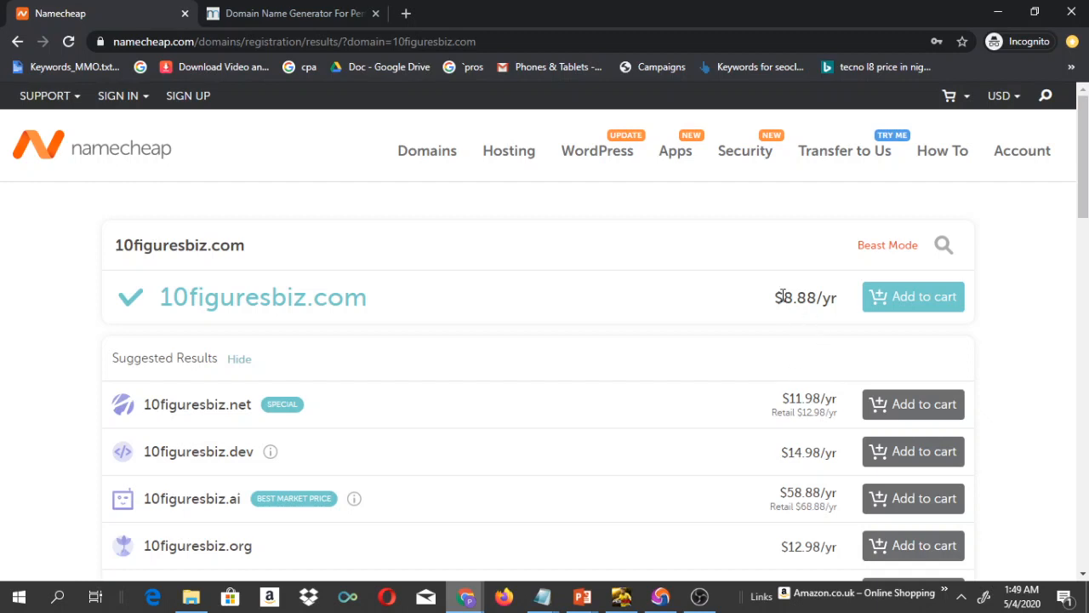
# Add the yearly registration of 10figuresbiz.com to the cart.
pyautogui.moveTo(774, 296); pyautogui.dragTo(857, 308)
pyautogui.click(846, 302)
pyautogui.doubleClick(196, 291)
pyautogui.click(542, 332)
pyautogui.click(908, 303)
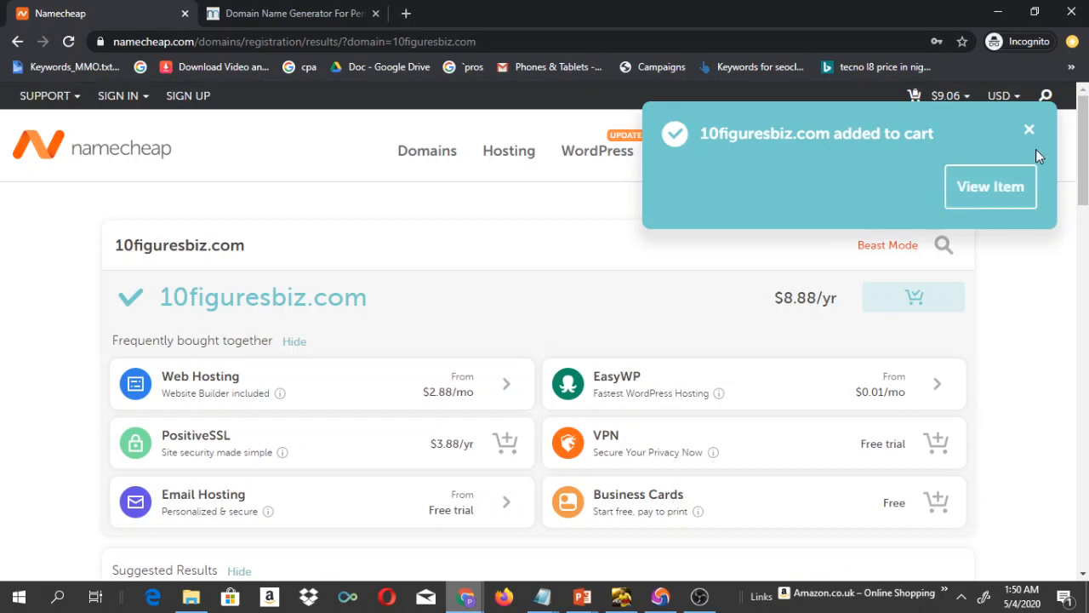
pyautogui.moveTo(1084, 232); pyautogui.dragTo(1087, 172)
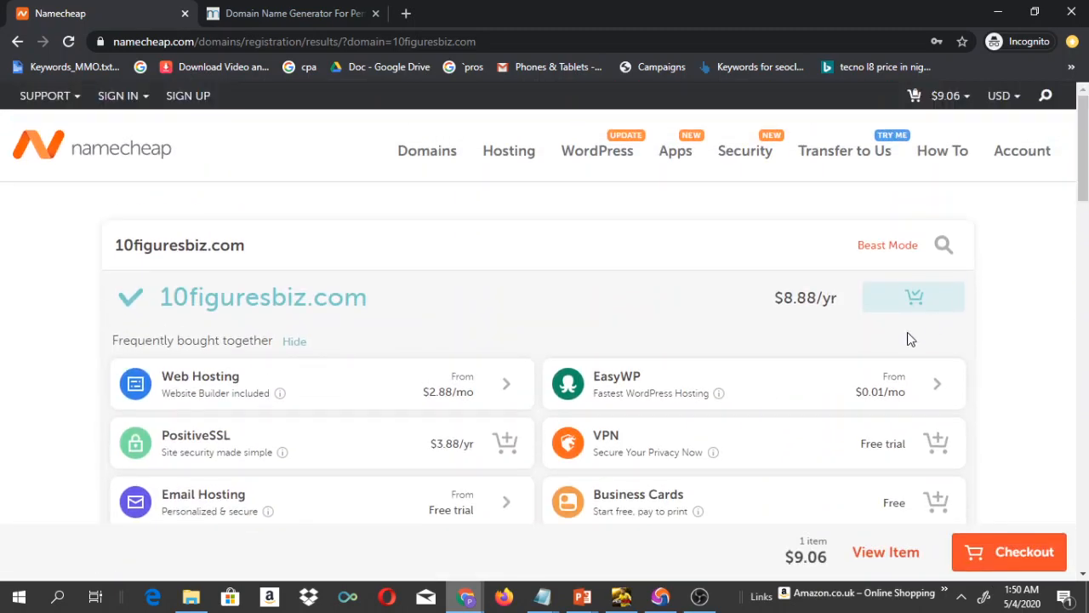
pyautogui.moveTo(1086, 167)
pyautogui.mouseDown()
pyautogui.moveTo(1085, 305)
pyautogui.moveTo(1085, 160)
pyautogui.mouseUp()
# Open the shopping cart and review the domain order, its add-ons and the confirmation options.
pyautogui.moveTo(950, 102)
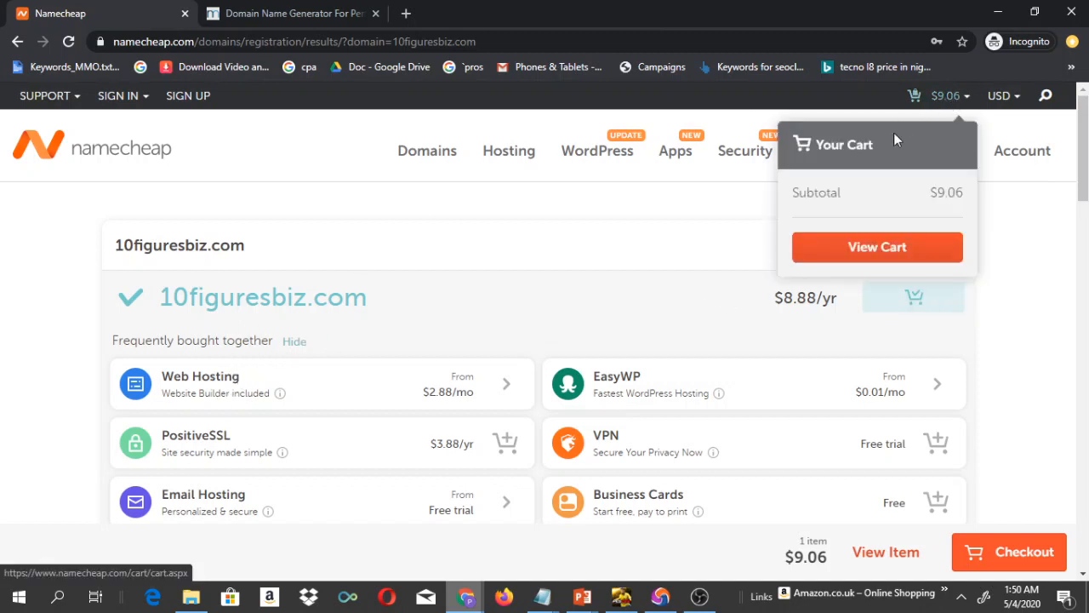
pyautogui.click(858, 252)
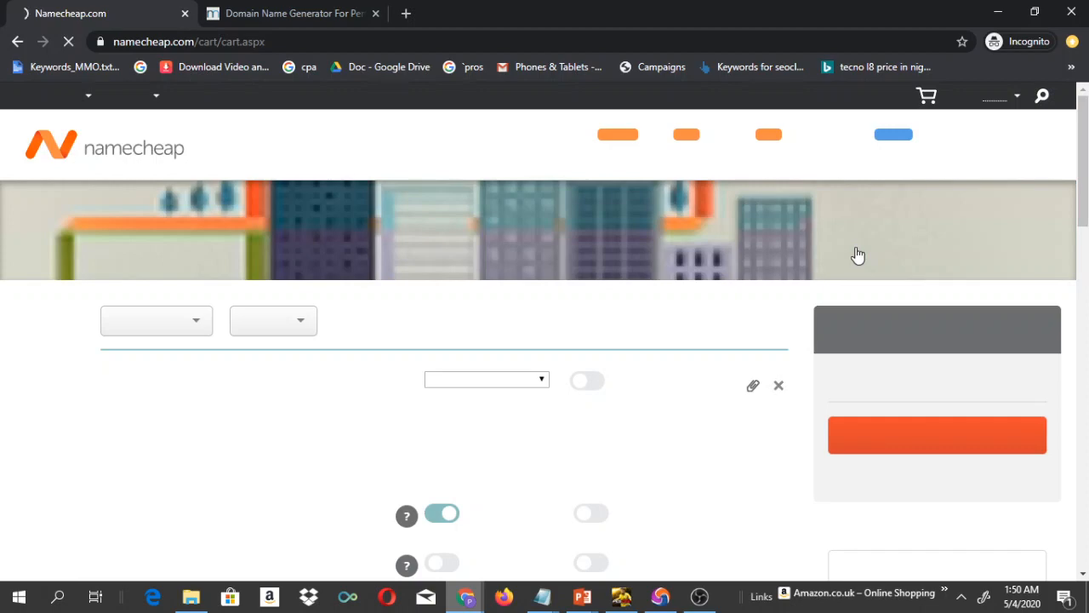
pyautogui.scroll(-5, 856, 255)
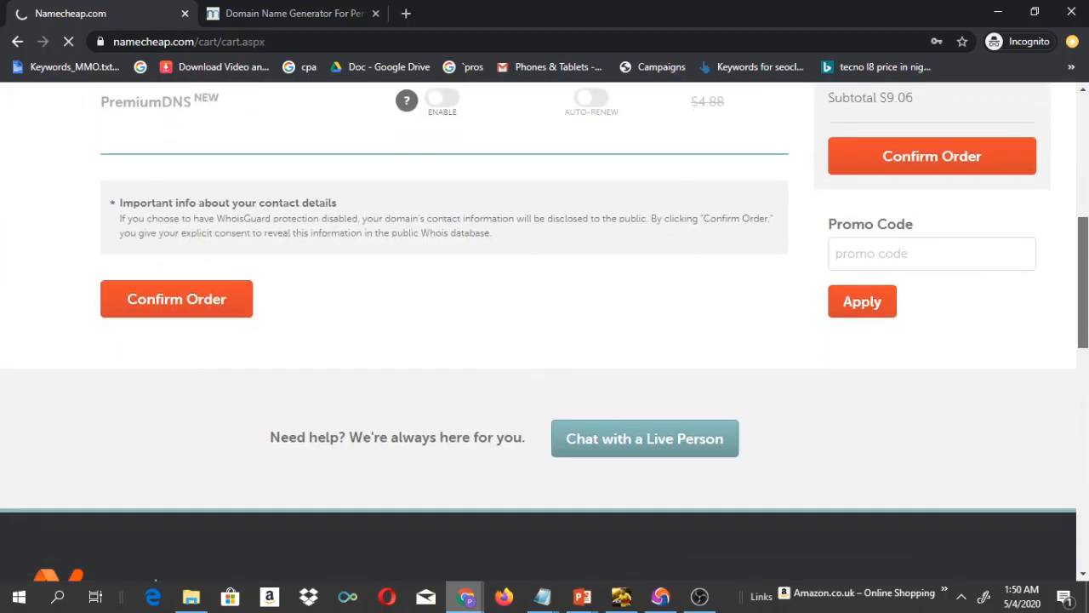
pyautogui.scroll(5, 545, 332)
pyautogui.moveTo(1086, 186)
pyautogui.mouseDown()
pyautogui.moveTo(1087, 282)
pyautogui.moveTo(1087, 170)
pyautogui.mouseUp()
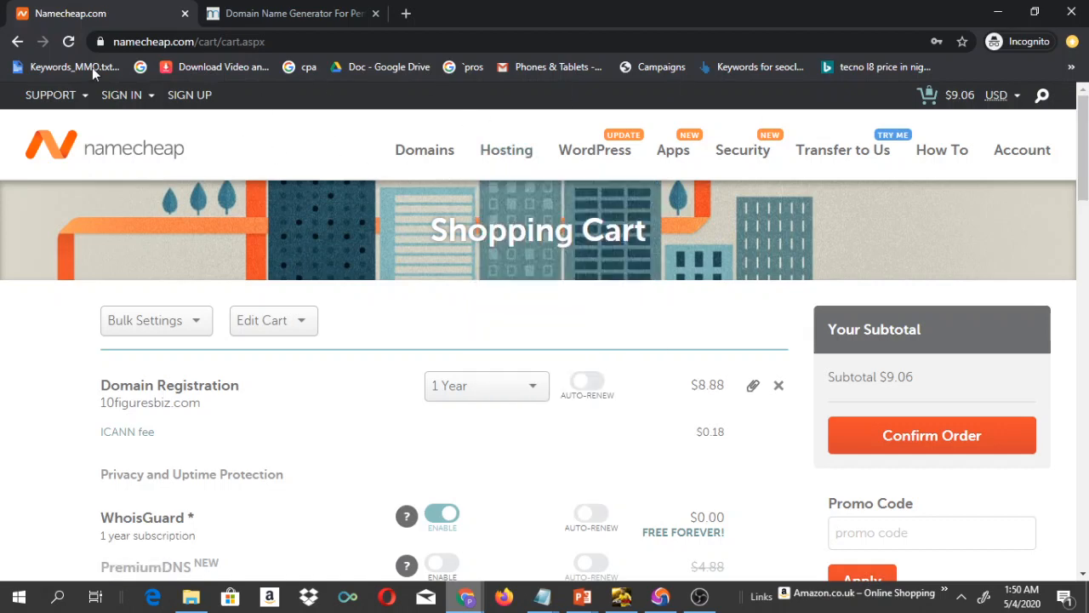
# Load prospernoah.com/namecheaphost in the shopping cart's browser tab.
pyautogui.click(182, 42)
pyautogui.press('BackSpace')
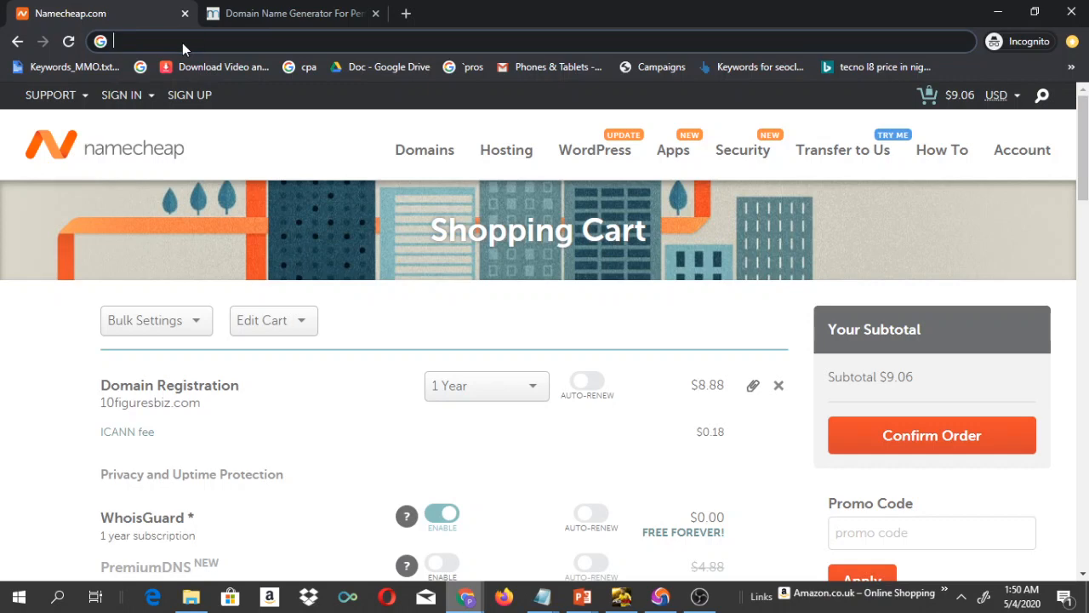
pyautogui.write('prospernoah.com/namecheaphost')
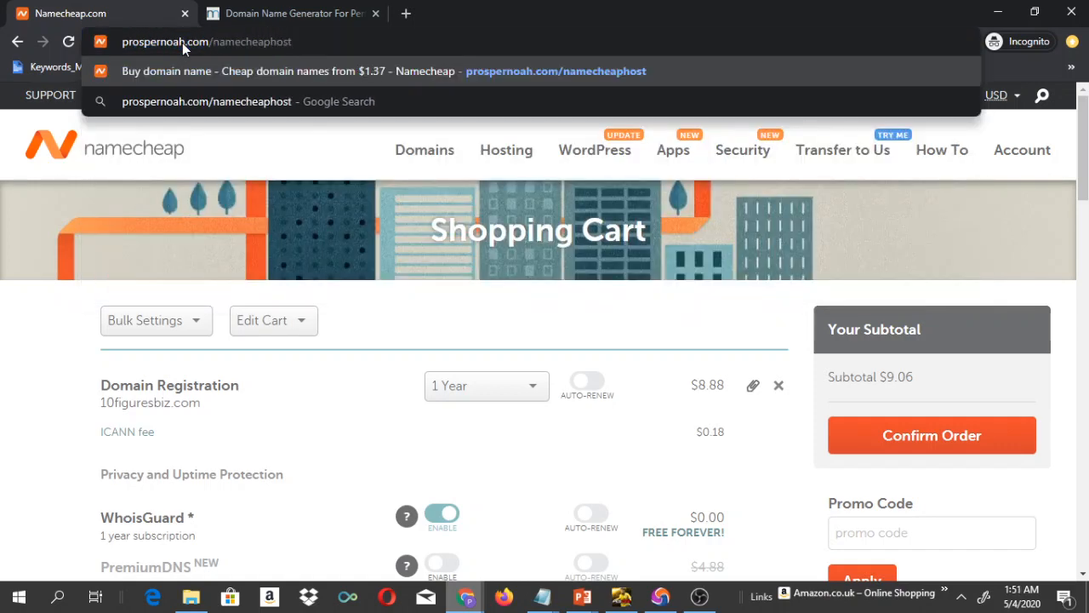
pyautogui.press('Return')
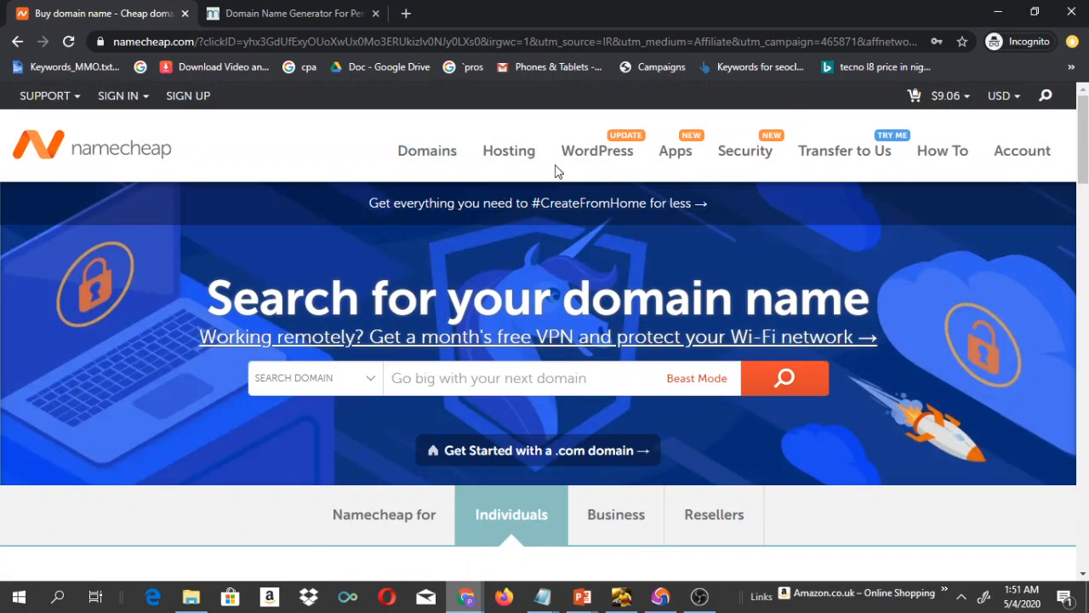
# Open Namecheap's Shared Hosting page and bring the Stellar, Stellar Plus and Stellar Business plans into view.
pyautogui.moveTo(505, 161)
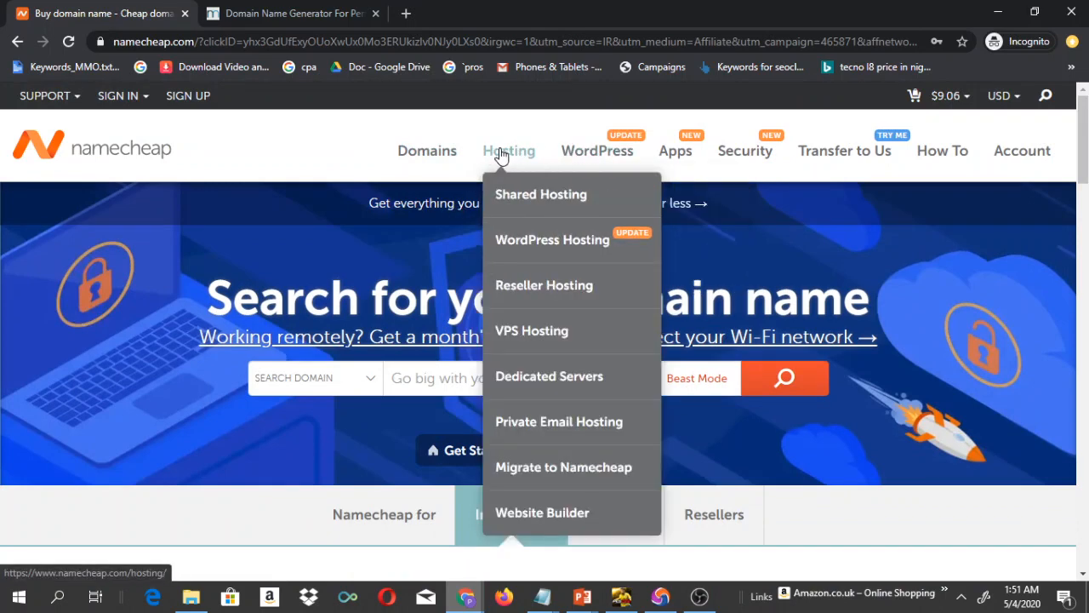
pyautogui.click(521, 200)
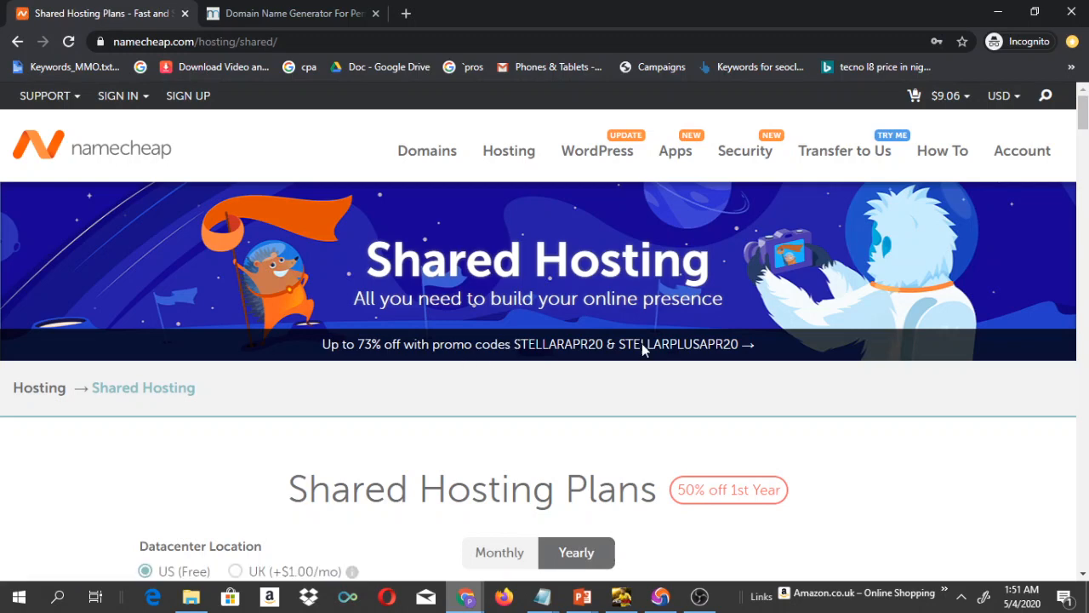
pyautogui.moveTo(1084, 114)
pyautogui.mouseDown()
pyautogui.moveTo(1084, 145)
pyautogui.moveTo(1084, 120)
pyautogui.moveTo(1084, 133)
pyautogui.mouseUp()
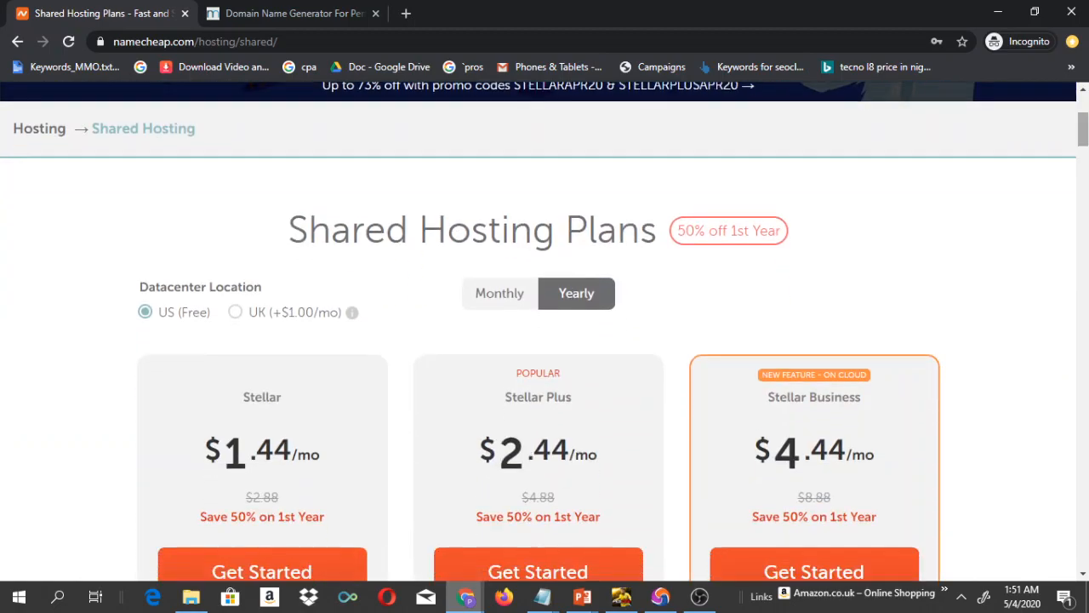
pyautogui.doubleClick(494, 230)
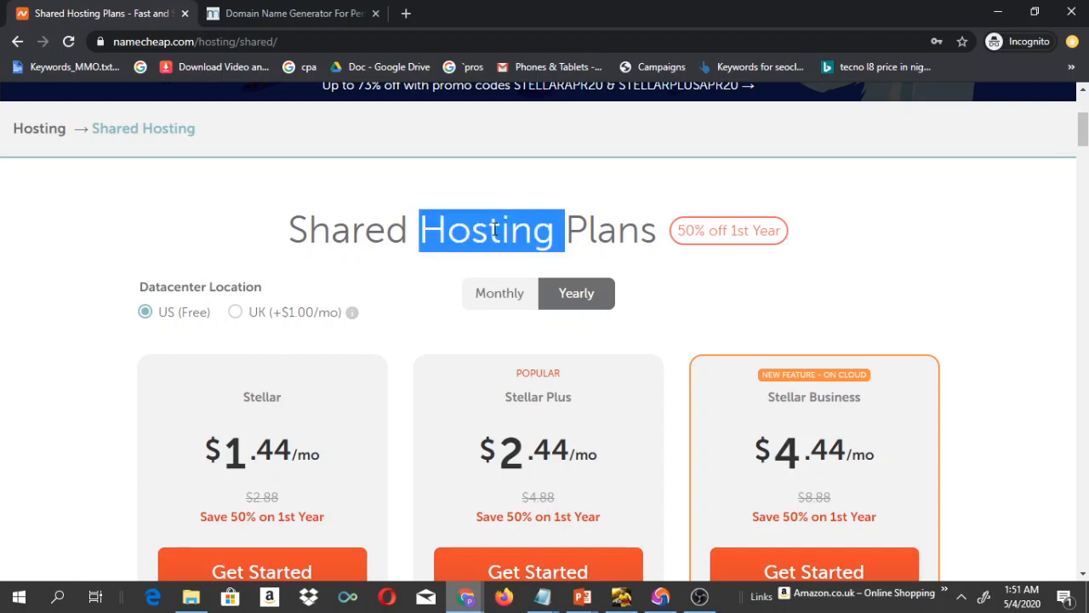
pyautogui.click(574, 212)
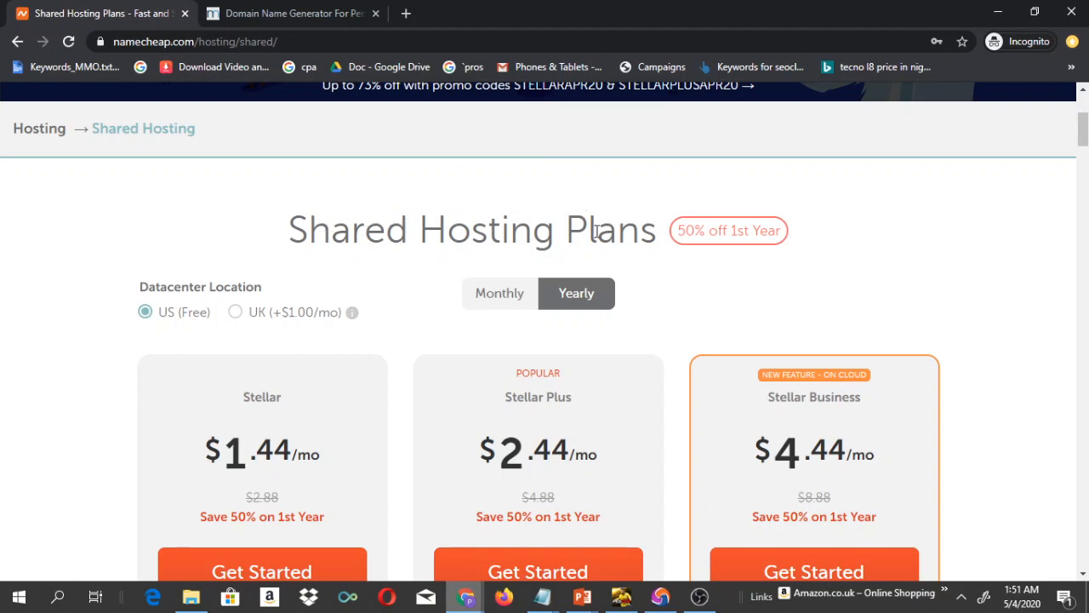
pyautogui.moveTo(1086, 140); pyautogui.dragTo(1086, 142)
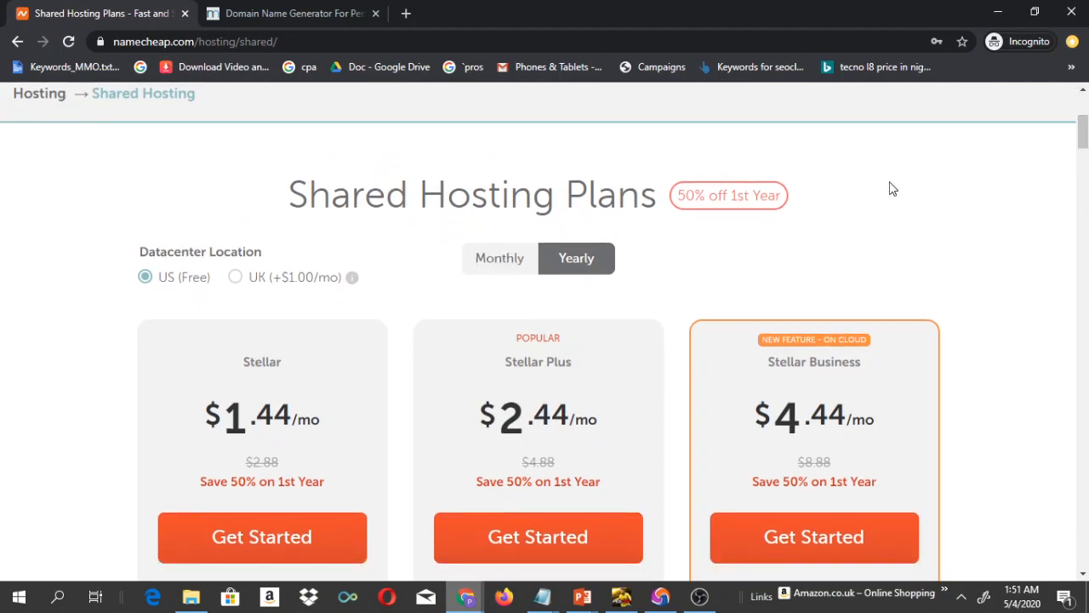
# Compare the shared hosting plans' monthly and yearly pricing, leaving the billing set to yearly.
pyautogui.moveTo(1085, 139)
pyautogui.mouseDown()
pyautogui.moveTo(1085, 160)
pyautogui.moveTo(1085, 150)
pyautogui.mouseUp()
pyautogui.click(488, 176)
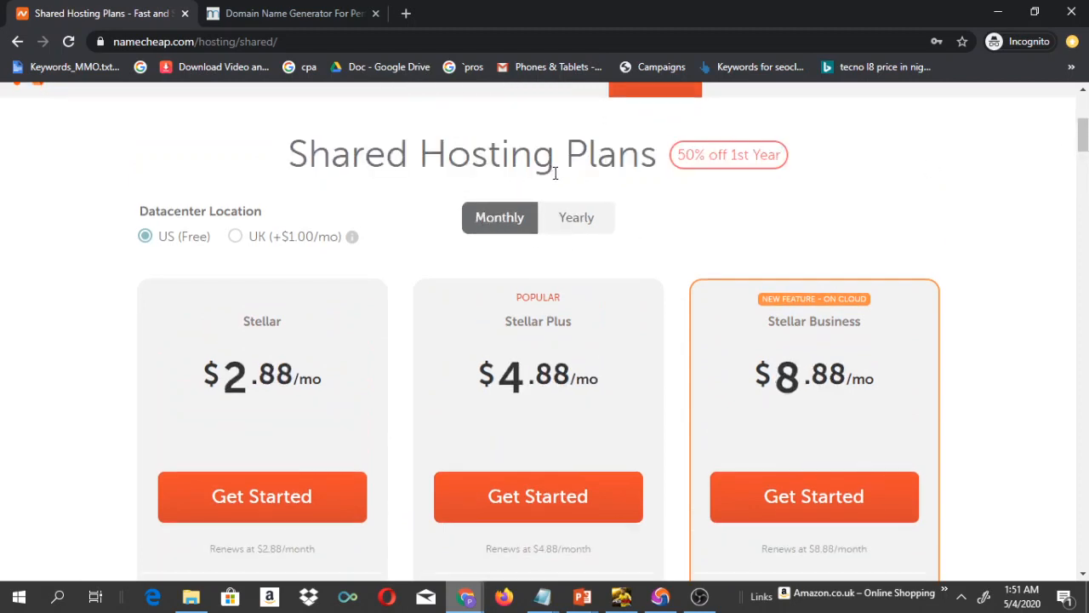
pyautogui.moveTo(1078, 155); pyautogui.dragTo(1055, 145)
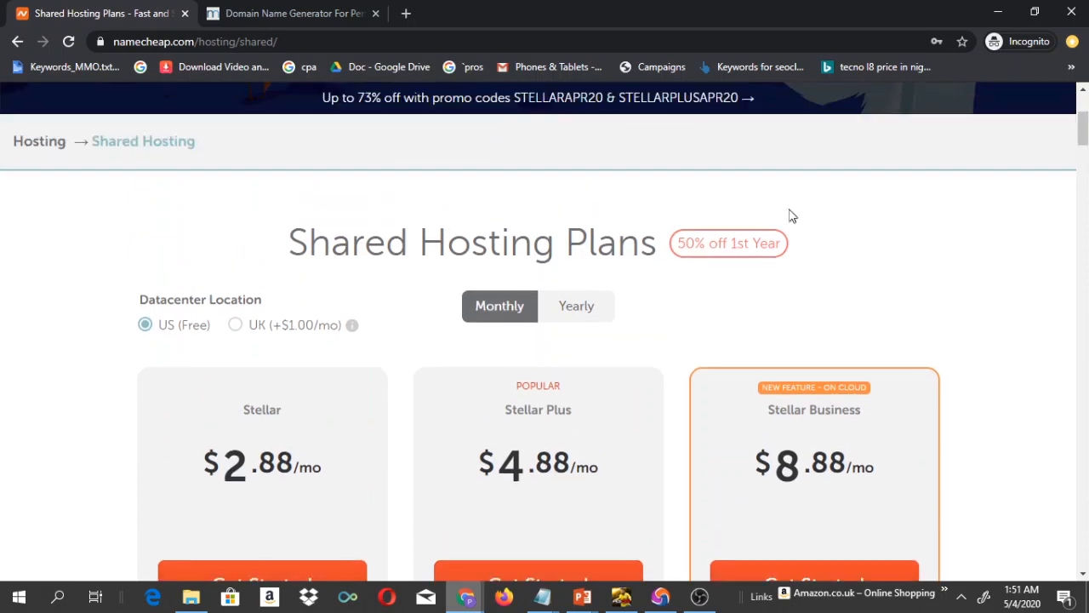
pyautogui.click(576, 308)
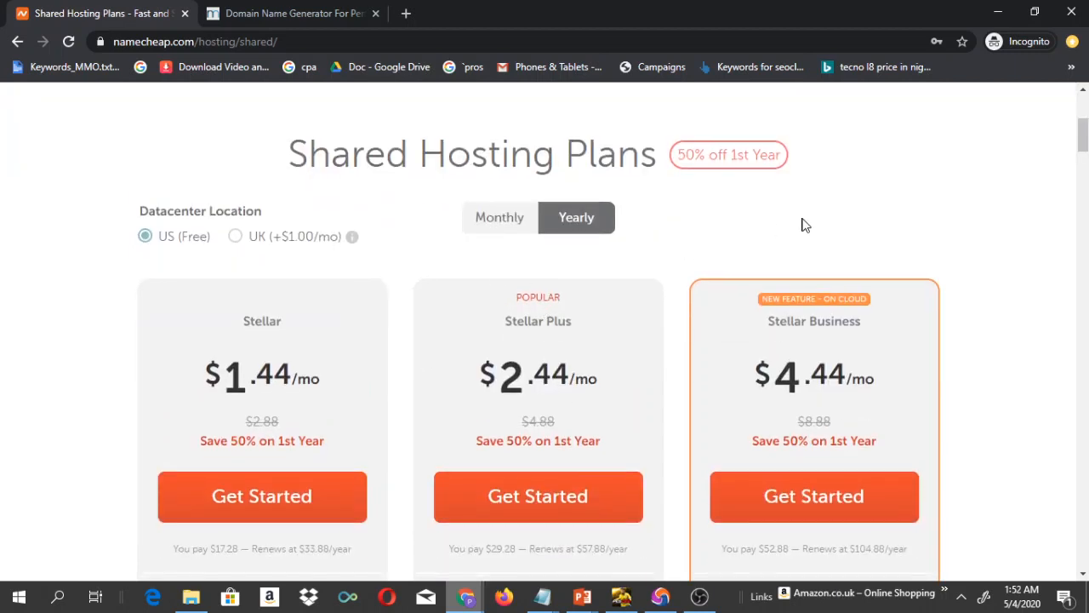
# Examine the yearly plan prices, focusing on the first-year payment and the renewal price of the Stellar plan.
pyautogui.moveTo(1083, 134); pyautogui.dragTo(1085, 145)
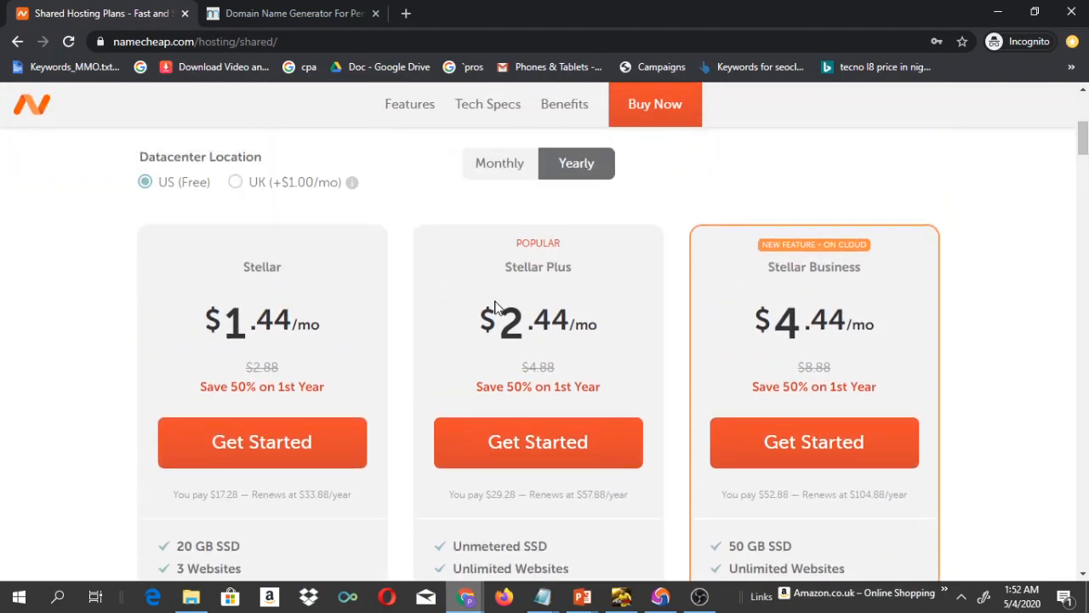
pyautogui.moveTo(1085, 140)
pyautogui.mouseDown()
pyautogui.moveTo(1085, 172)
pyautogui.moveTo(1085, 149)
pyautogui.mouseUp()
pyautogui.scroll(-2, 198, 217)
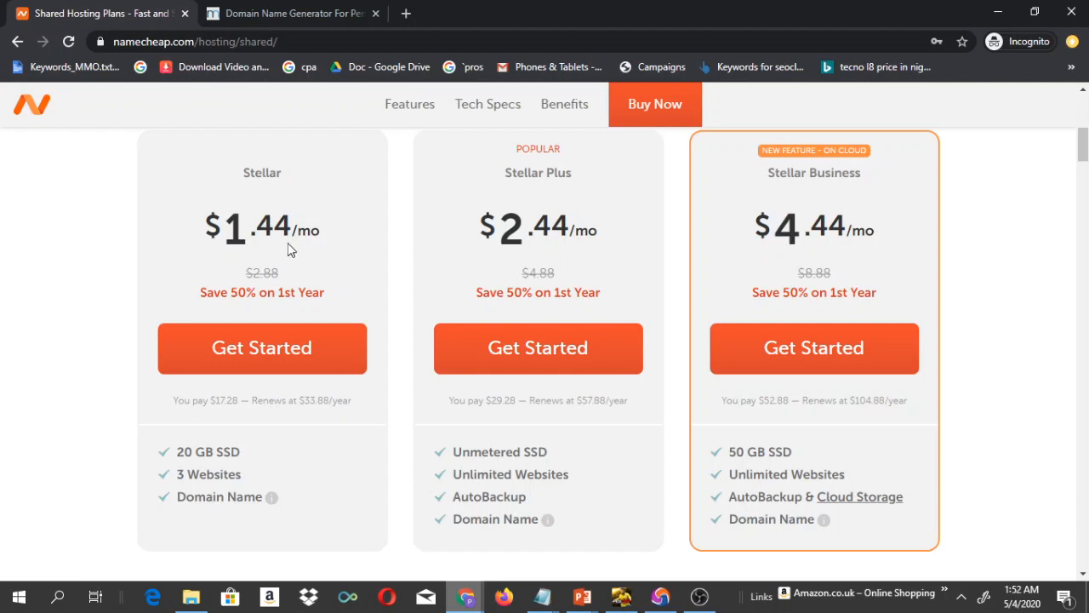
pyautogui.doubleClick(200, 400)
pyautogui.click(240, 397)
pyautogui.moveTo(174, 401); pyautogui.dragTo(234, 400)
pyautogui.click(212, 399)
pyautogui.doubleClick(349, 400)
pyautogui.click(293, 400)
pyautogui.moveTo(1085, 149); pyautogui.dragTo(1082, 143)
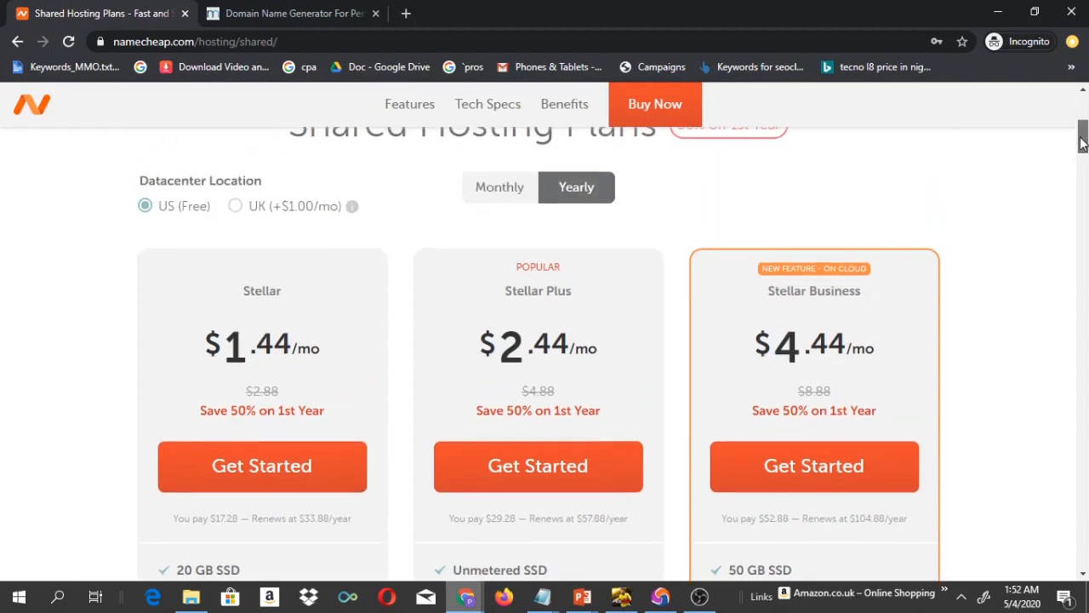
# Compare the storage, website allowance, backup and domain name features of the three shared hosting plans.
pyautogui.scroll(-1, 720, 238)
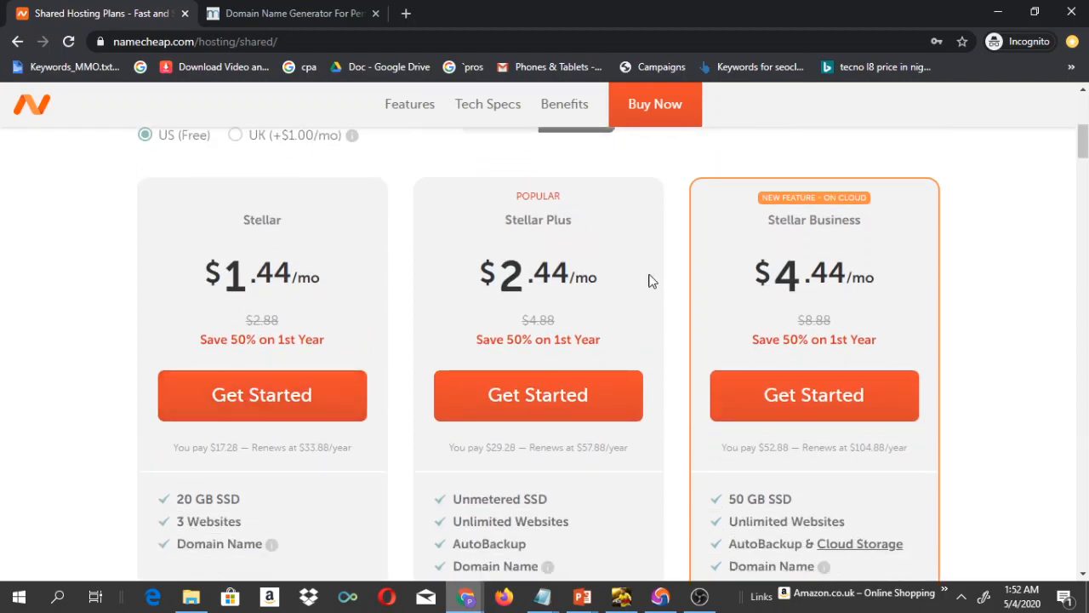
pyautogui.scroll(-3, 992, 170)
pyautogui.doubleClick(197, 313)
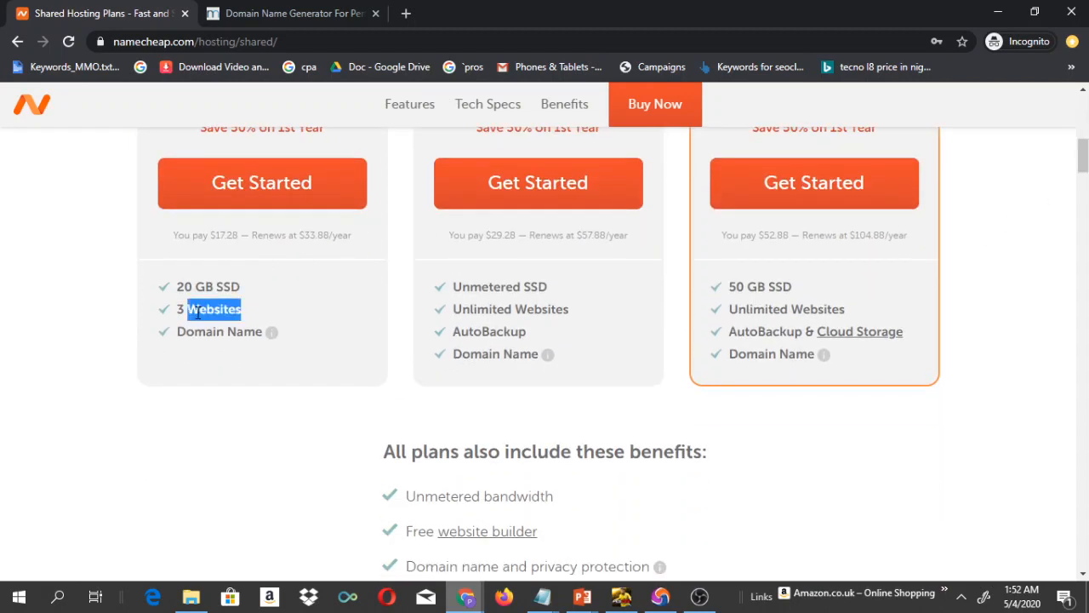
pyautogui.click(234, 312)
pyautogui.moveTo(1080, 157); pyautogui.dragTo(1080, 126)
pyautogui.scroll(-1, 1080, 126)
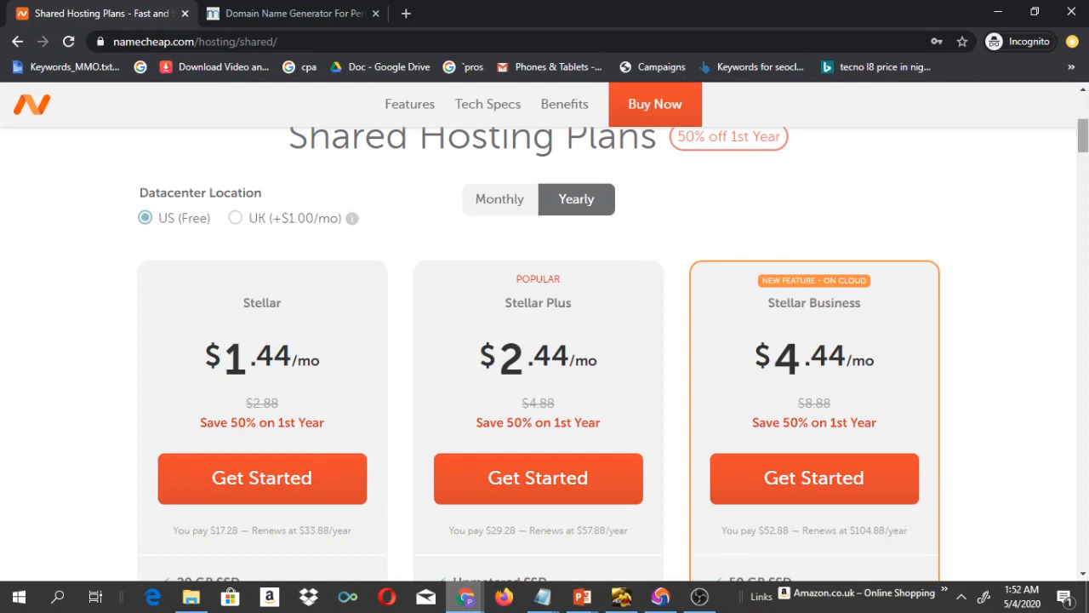
pyautogui.scroll(-3, 619, 253)
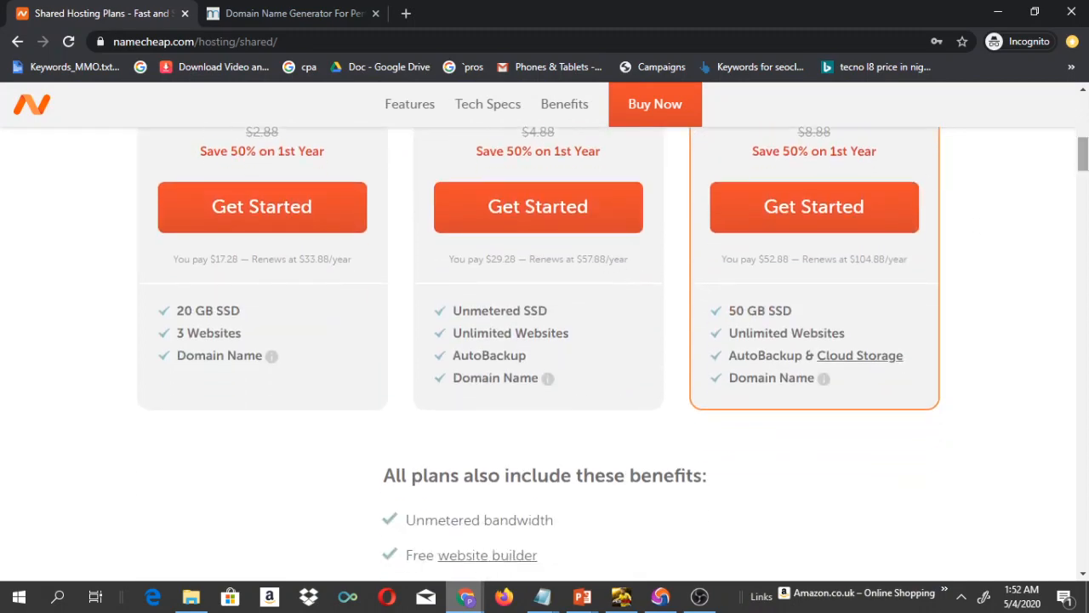
pyautogui.scroll(3, 1083, 153)
pyautogui.scroll(-1, 476, 266)
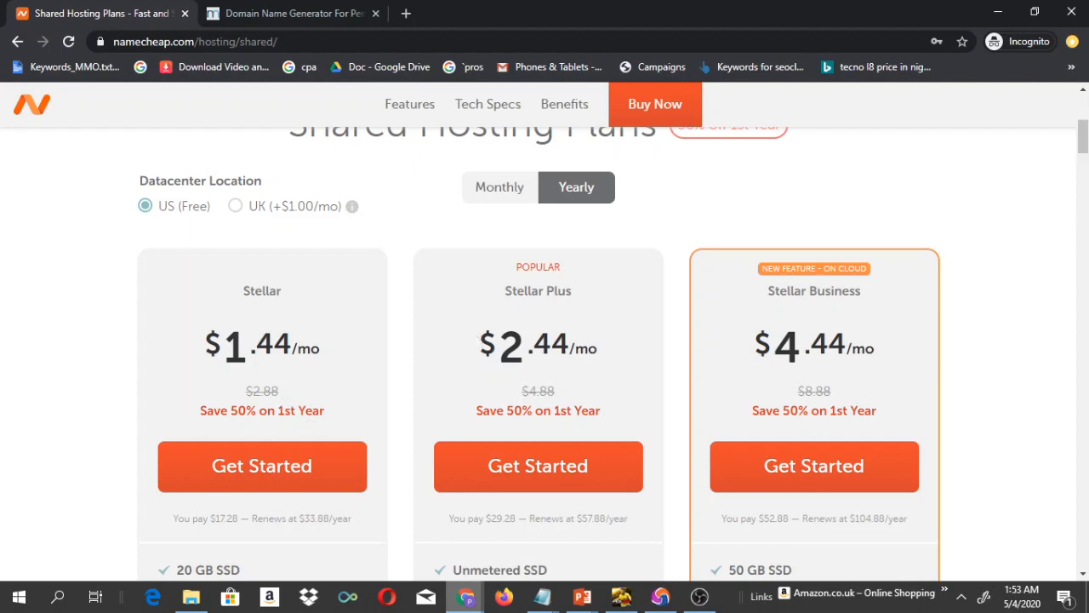
# Check the Stellar Plus plan's first-year payment and its renewal price.
pyautogui.moveTo(1086, 145)
pyautogui.mouseDown()
pyautogui.moveTo(1086, 176)
pyautogui.moveTo(1085, 155)
pyautogui.mouseUp()
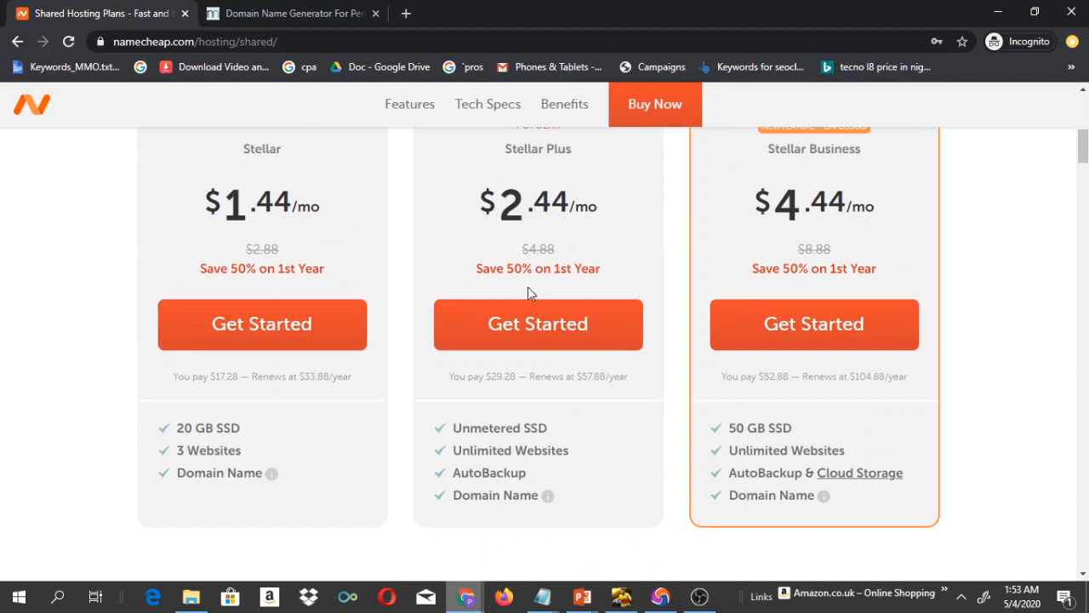
pyautogui.tripleClick(476, 382)
pyautogui.click(477, 382)
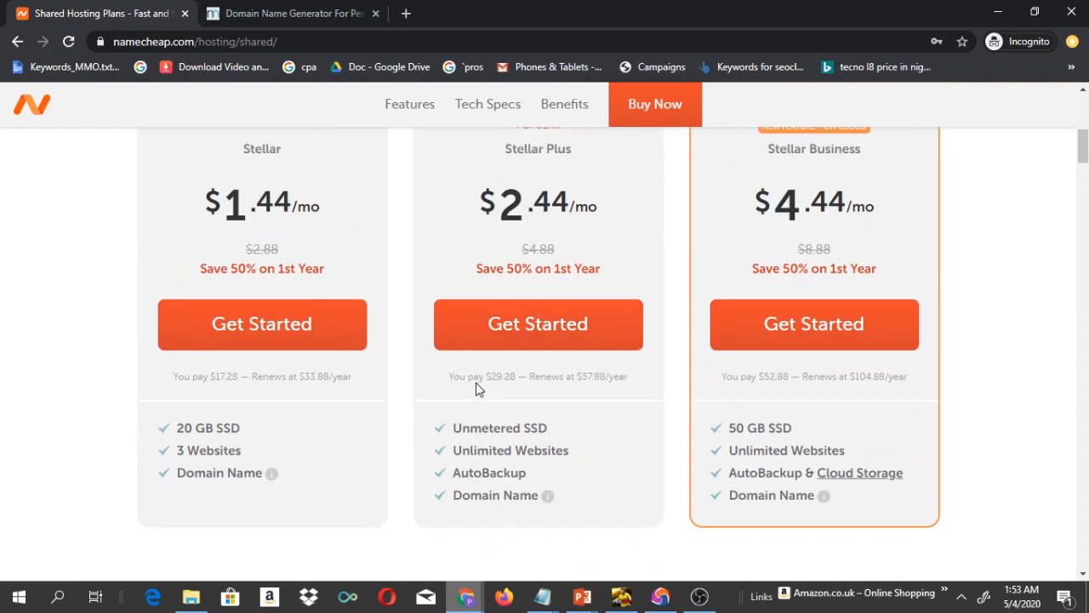
pyautogui.click(537, 332)
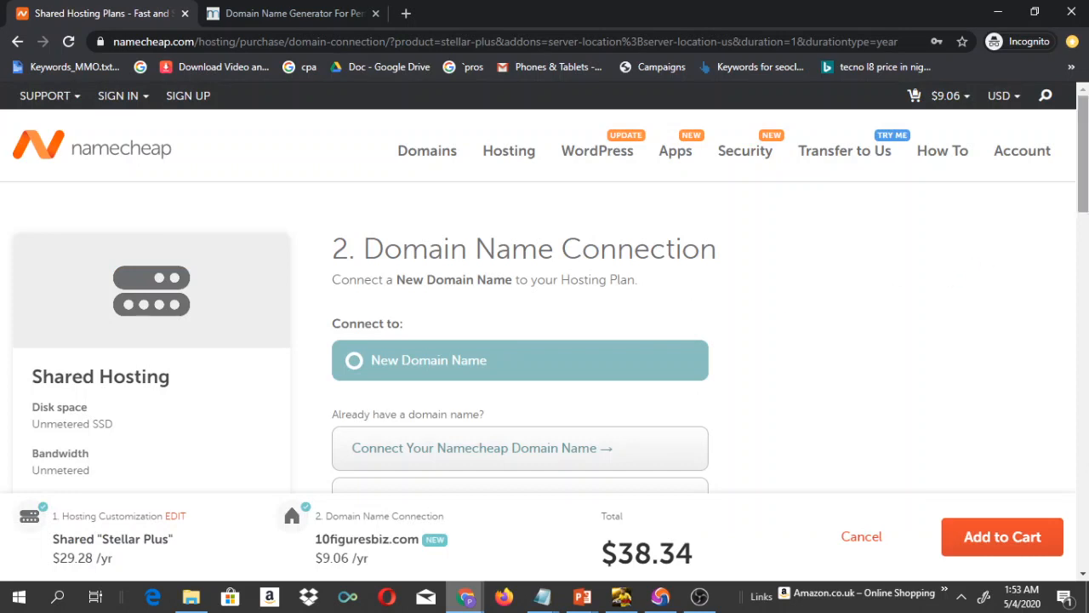
pyautogui.scroll(-2, 1083, 170)
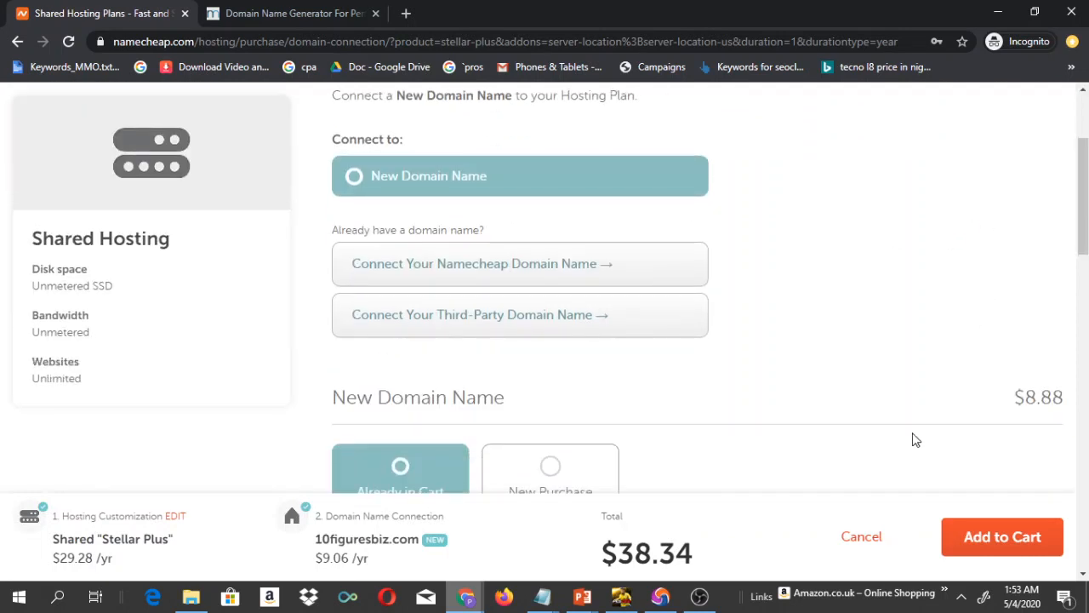
pyautogui.click(866, 536)
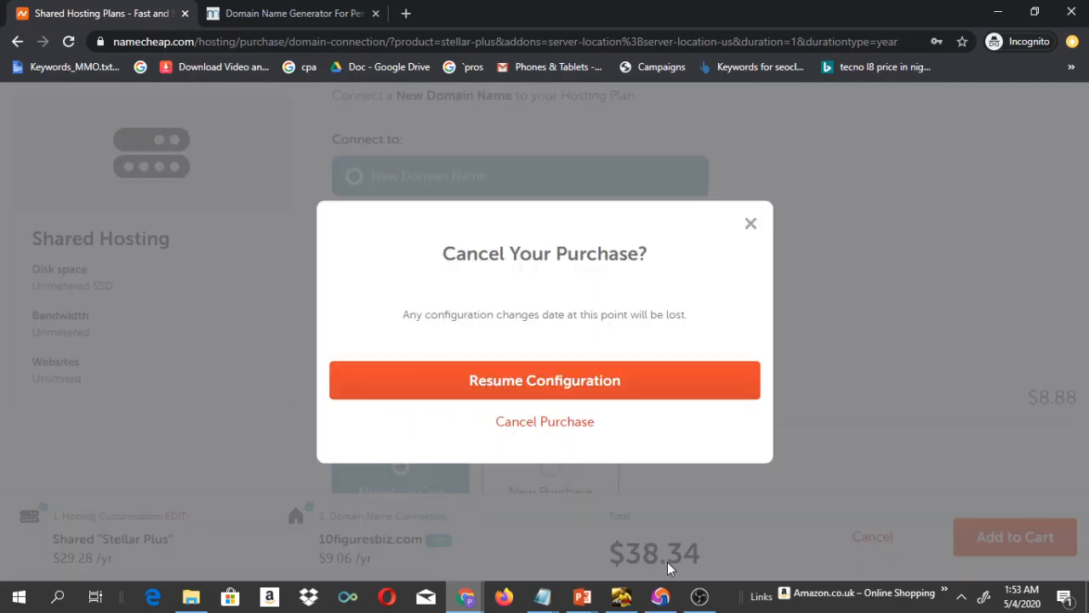
pyautogui.click(552, 423)
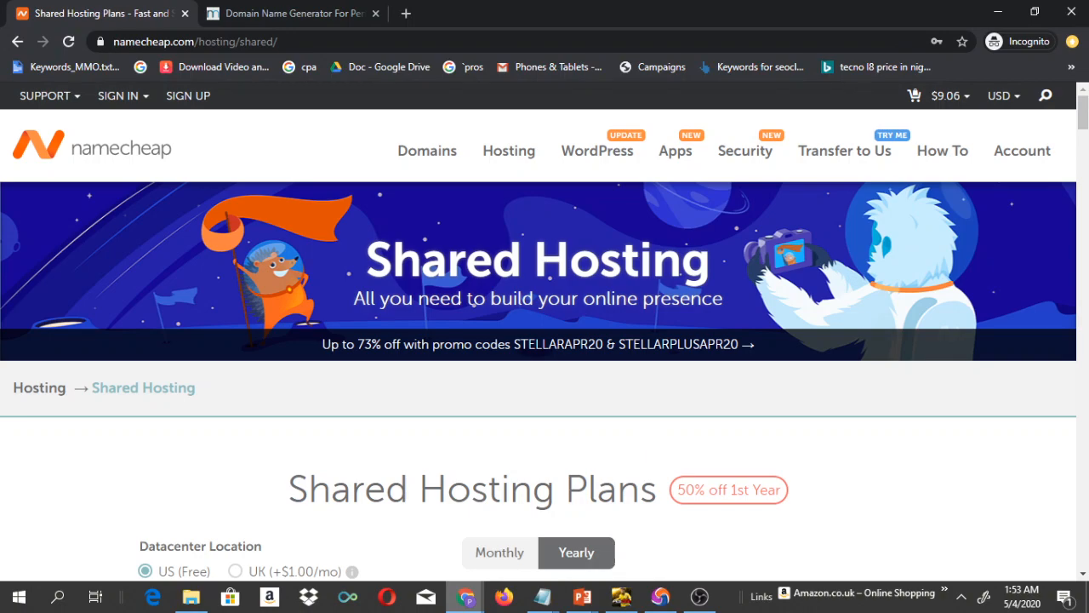
# Start the purchase of the Stellar Plus plan with yearly billing and the US datacenter.
pyautogui.moveTo(1083, 121)
pyautogui.mouseDown()
pyautogui.moveTo(1085, 165)
pyautogui.moveTo(1087, 105)
pyautogui.mouseUp()
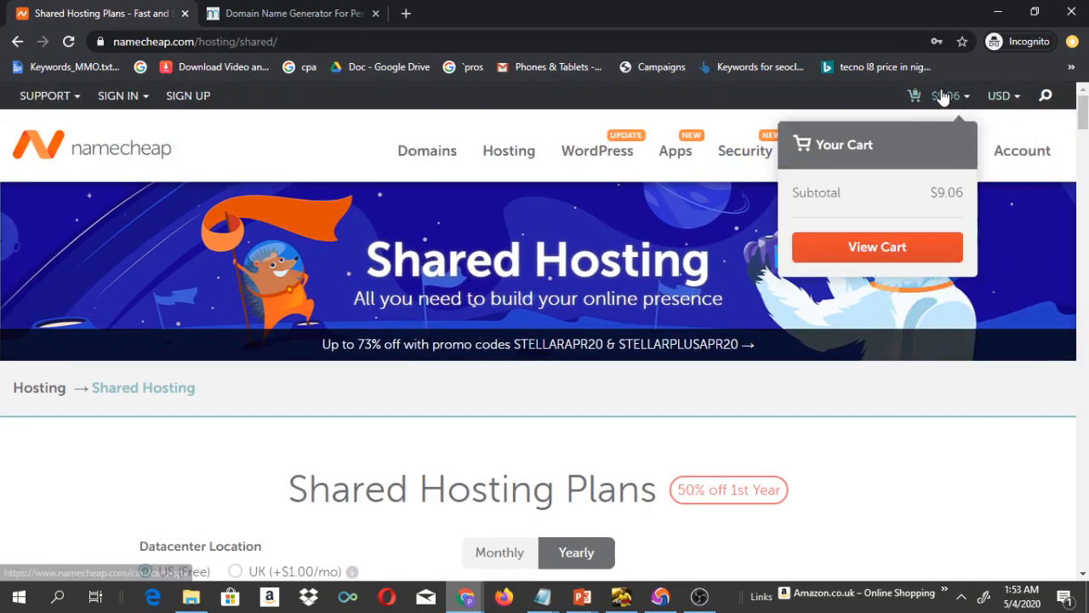
pyautogui.scroll(-7, 522, 255)
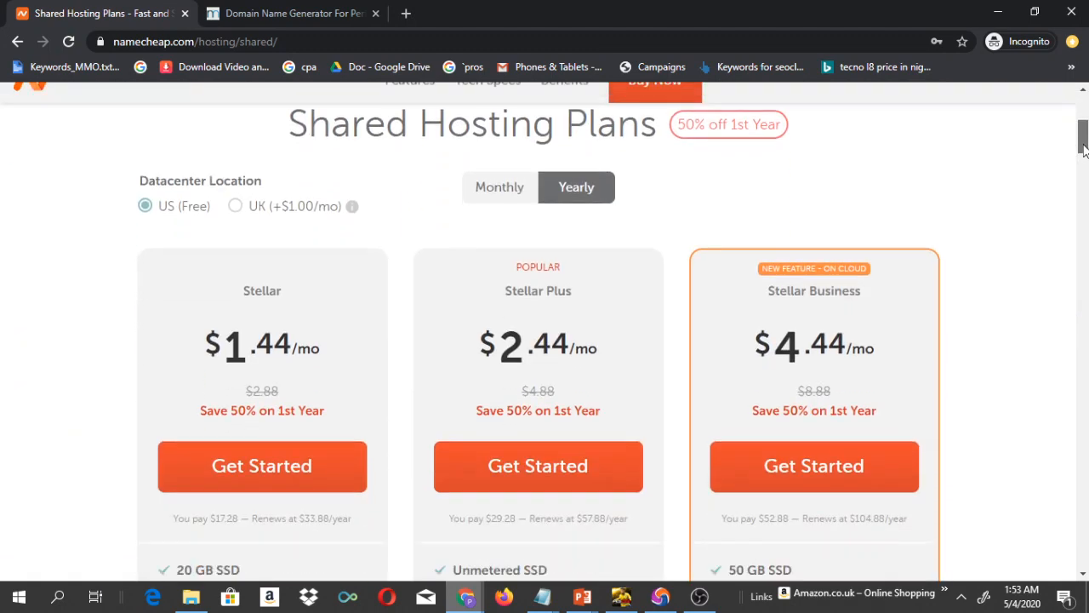
pyautogui.click(520, 260)
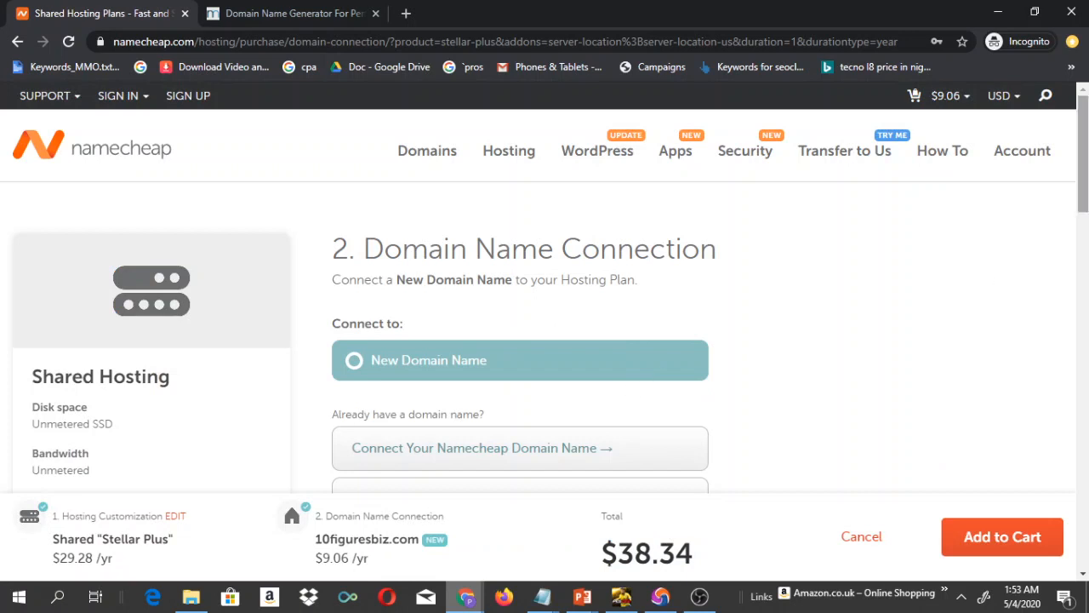
# Review the domain connection options, including the new domain already in the cart, its billing cycle and ICANN fee.
pyautogui.scroll(-1, 638, 323)
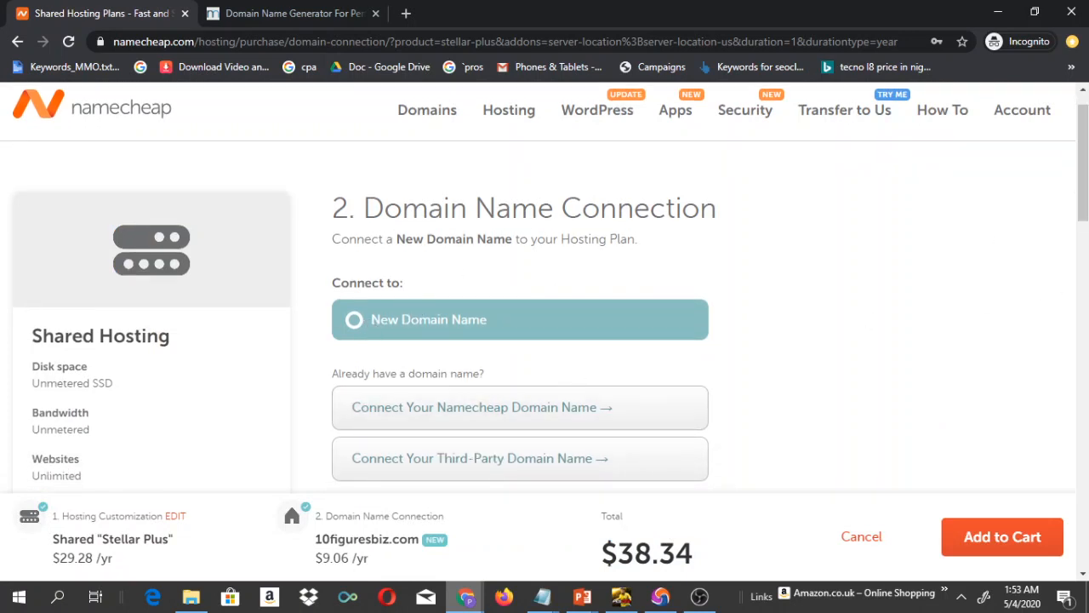
pyautogui.scroll(-2, 1083, 162)
pyautogui.scroll(-2, 711, 285)
pyautogui.scroll(2, 432, 192)
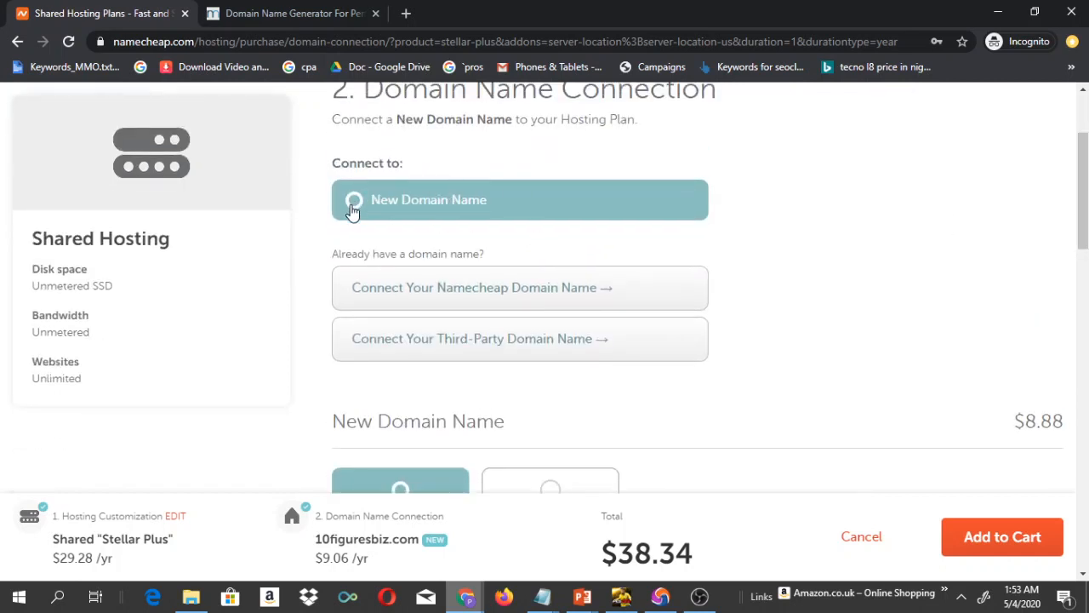
pyautogui.moveTo(1085, 235); pyautogui.dragTo(1085, 319)
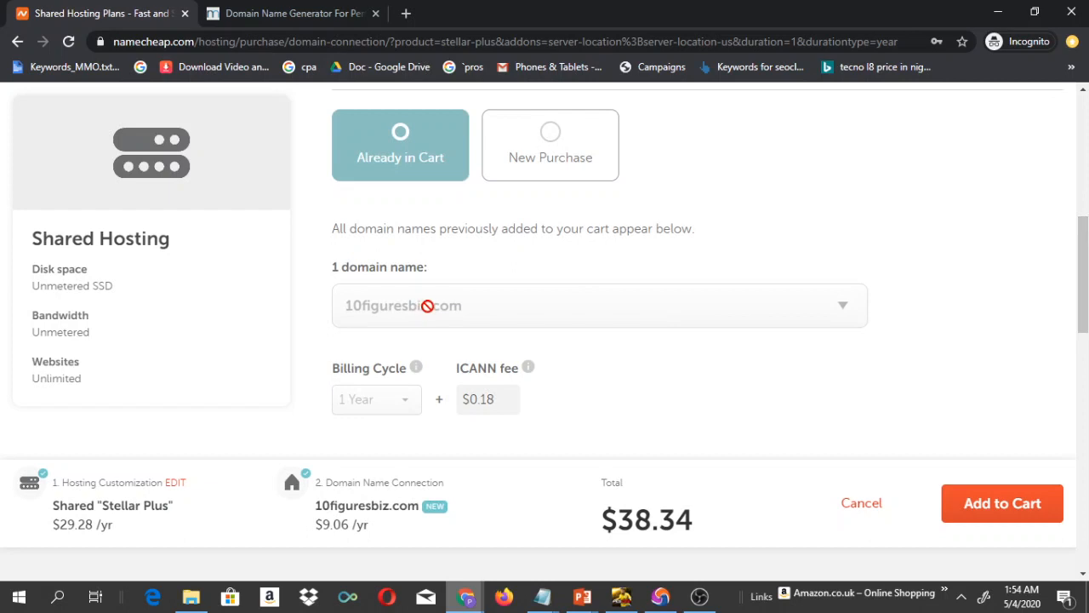
pyautogui.moveTo(1086, 290)
pyautogui.mouseDown()
pyautogui.moveTo(1087, 272)
pyautogui.moveTo(1086, 285)
pyautogui.mouseUp()
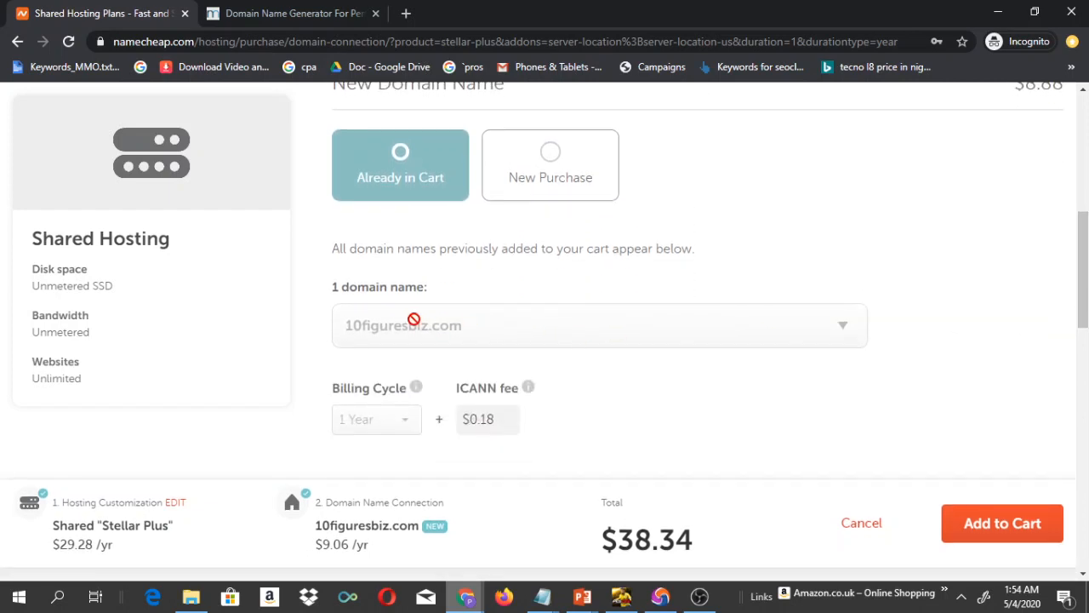
pyautogui.moveTo(1084, 272); pyautogui.dragTo(1085, 154)
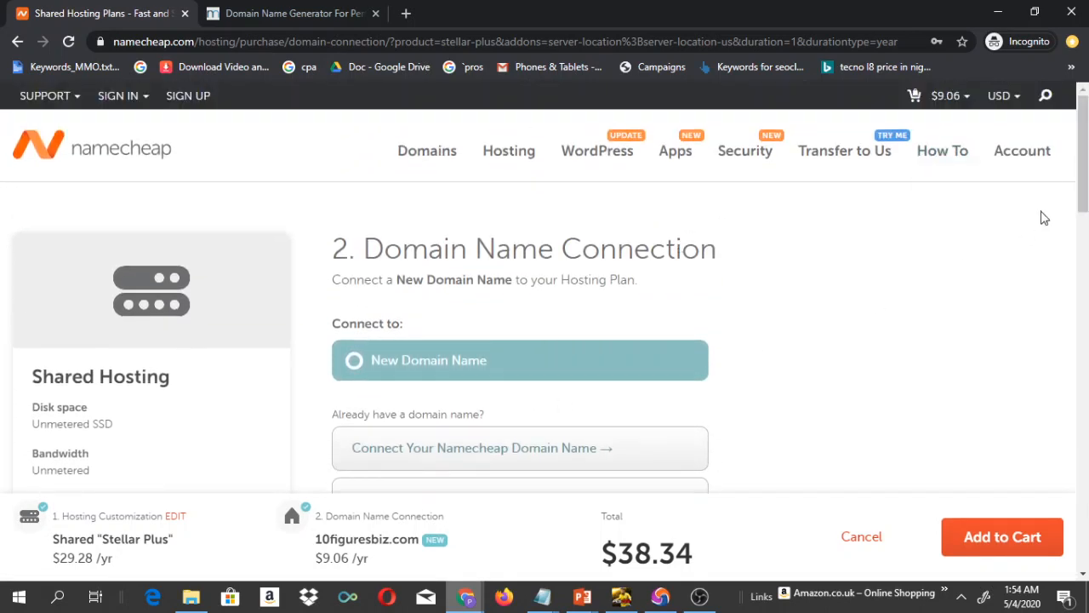
pyautogui.moveTo(1084, 161); pyautogui.dragTo(1086, 301)
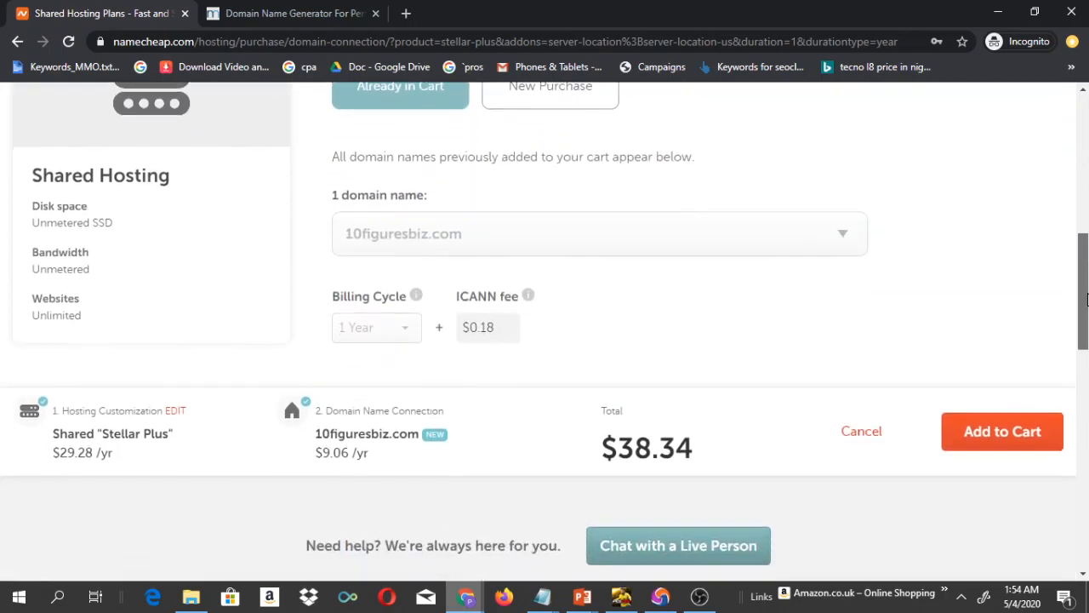
pyautogui.doubleClick(353, 226)
pyautogui.click(431, 230)
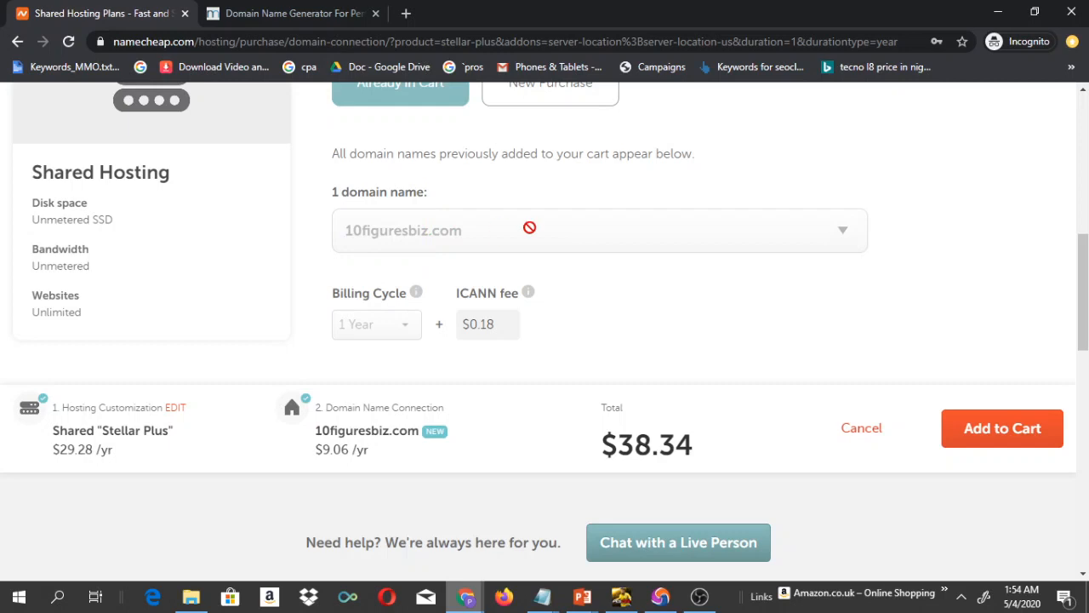
# Check the hosting and domain prices in the order summary and add Stellar Plus for 10figuresbiz.com to the cart.
pyautogui.moveTo(1084, 340); pyautogui.dragTo(1084, 362)
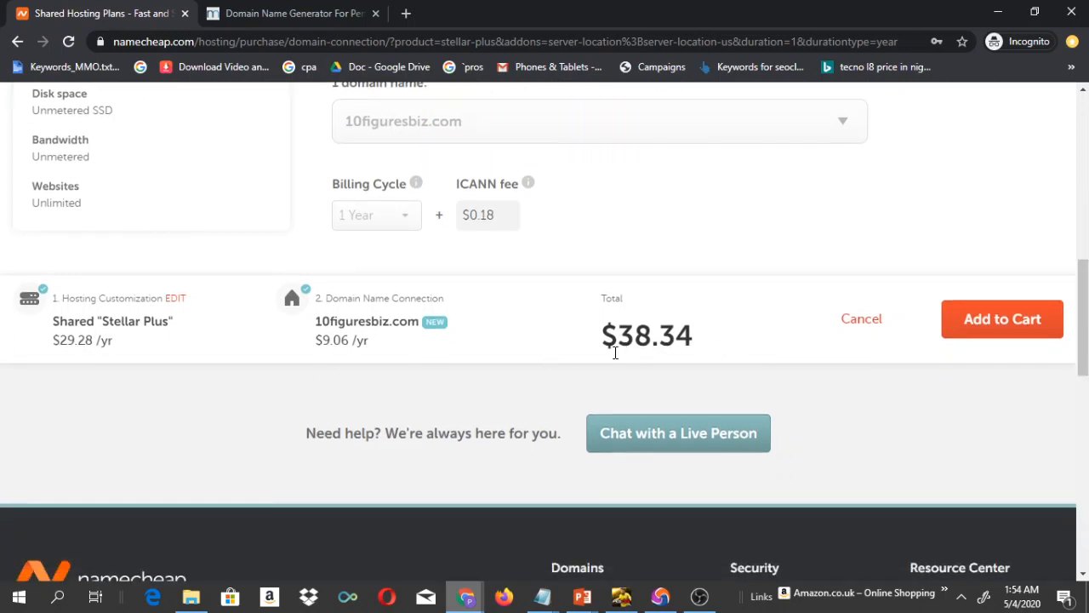
pyautogui.scroll(1, 341, 356)
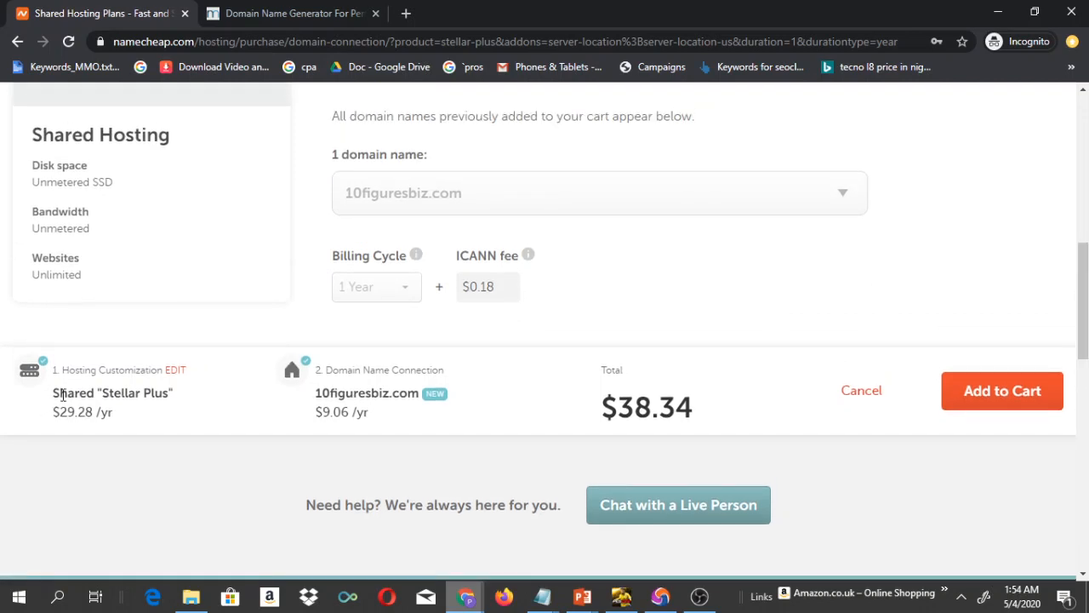
pyautogui.moveTo(53, 418); pyautogui.dragTo(102, 414)
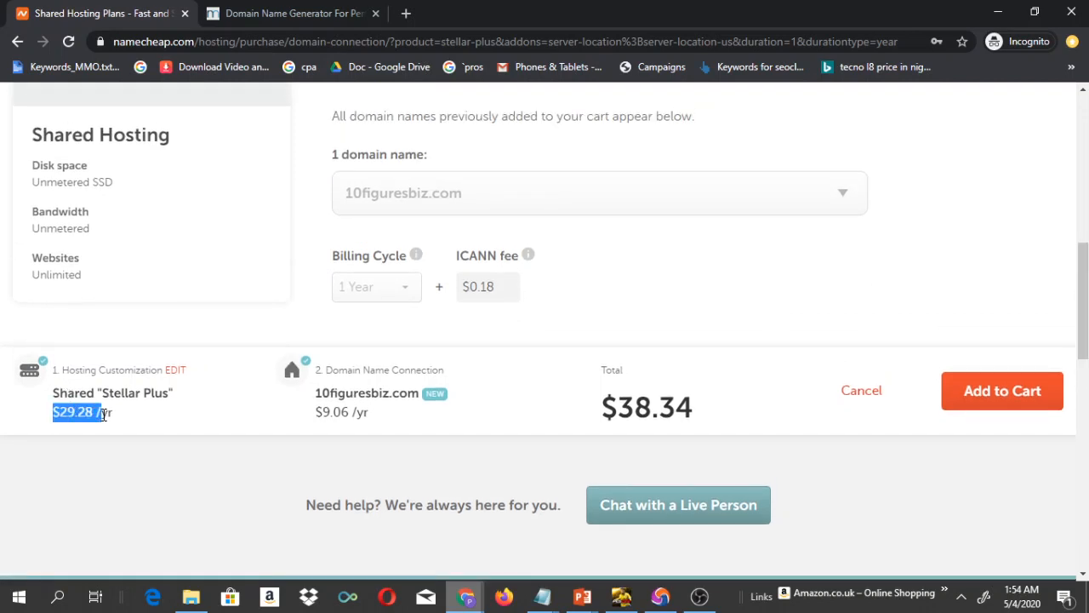
pyautogui.click(132, 417)
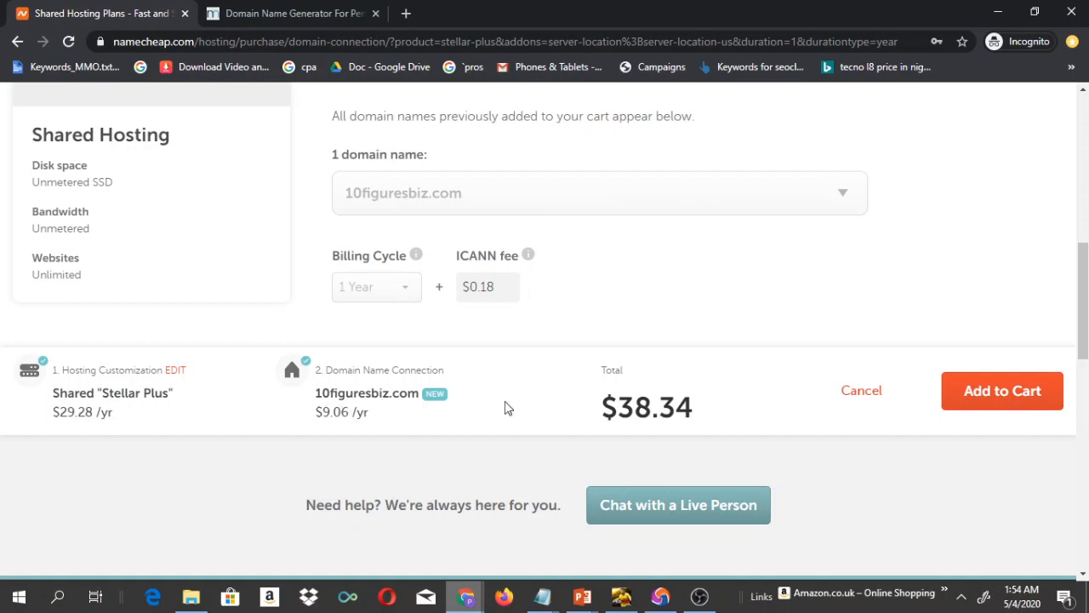
pyautogui.moveTo(630, 425); pyautogui.dragTo(674, 407)
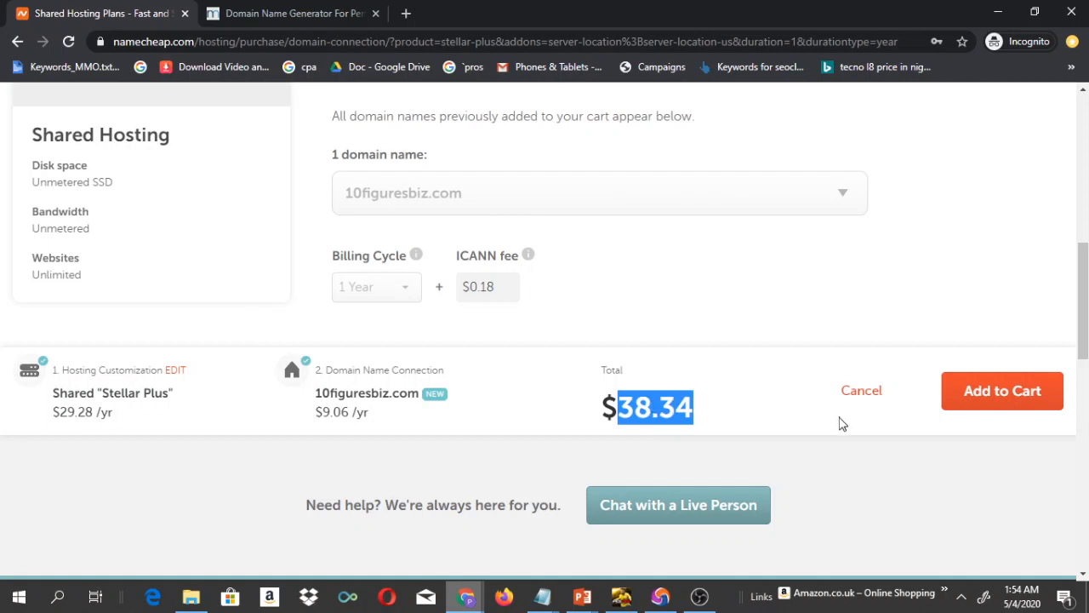
pyautogui.click(983, 410)
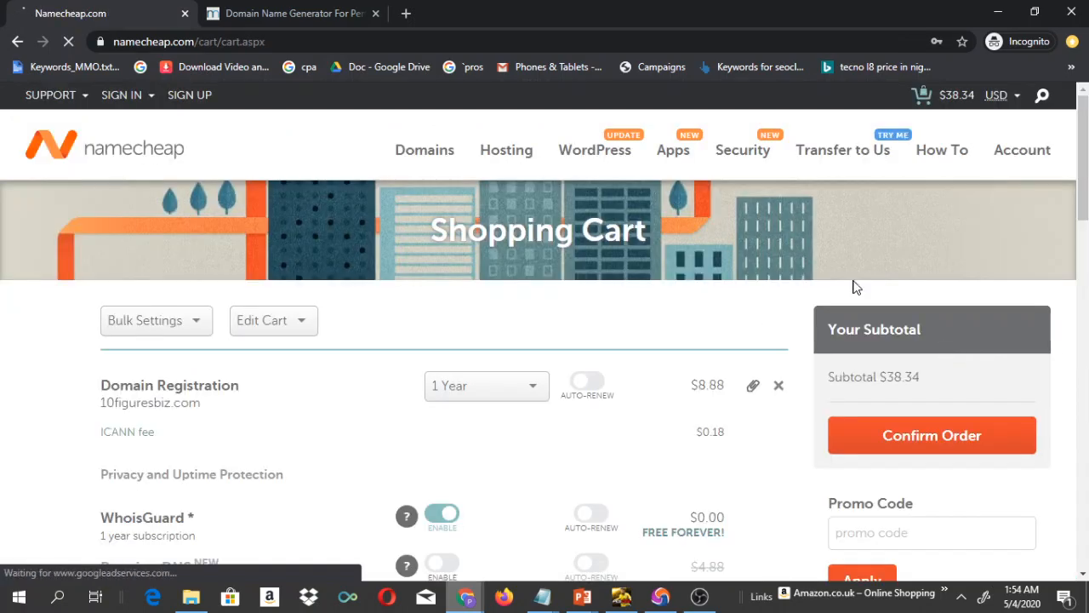
# Review the shopping cart's domain registration, Stellar Plus hosting, suggested add-ons and subtotal.
pyautogui.scroll(-8, 764, 319)
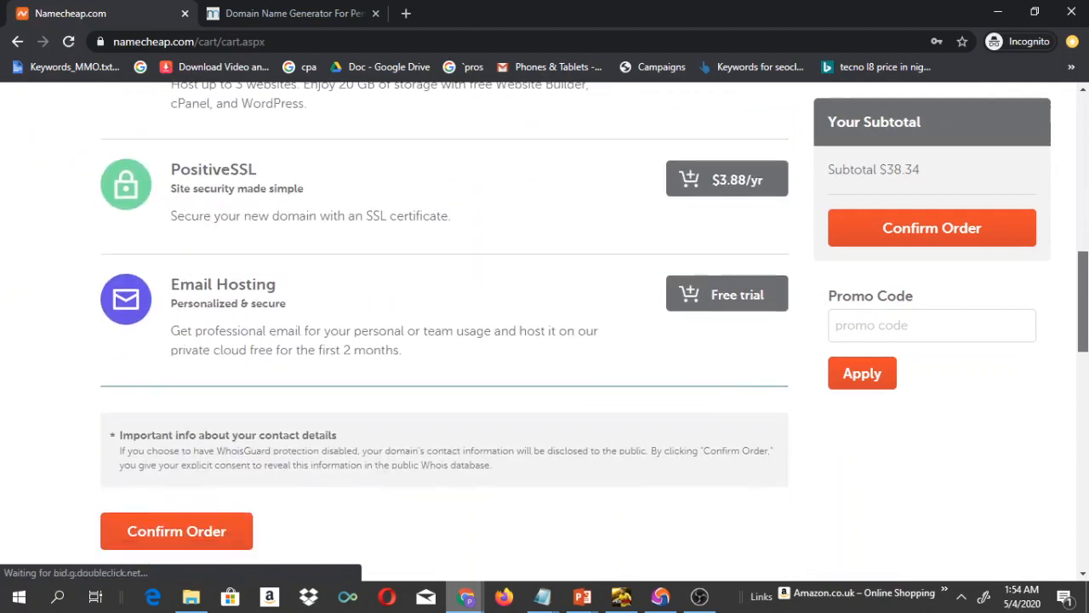
pyautogui.moveTo(1083, 344); pyautogui.dragTo(1067, 198)
pyautogui.moveTo(1083, 159); pyautogui.dragTo(1083, 181)
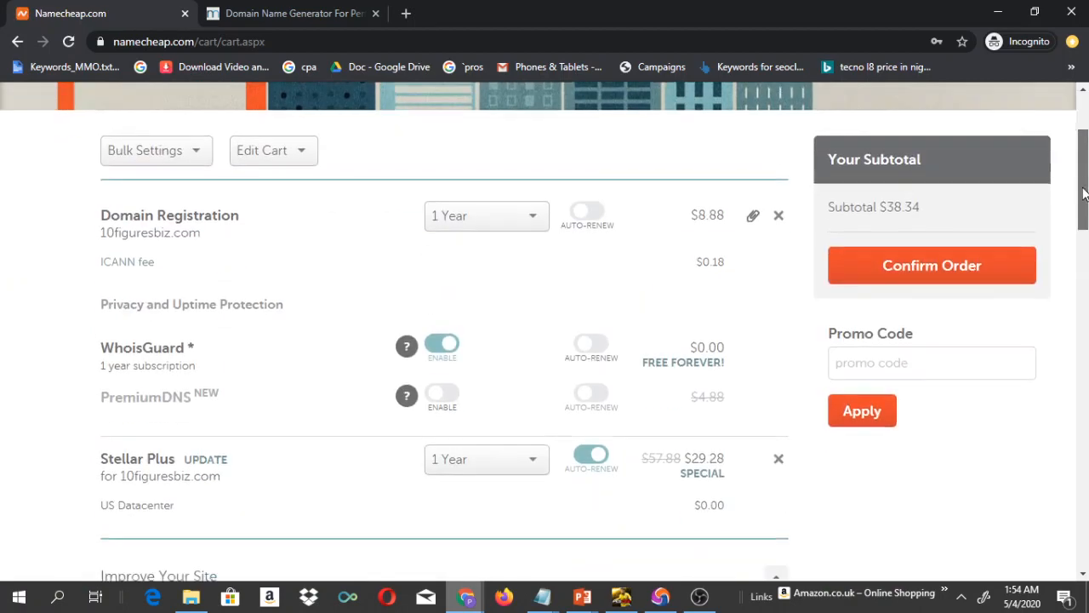
# Check the domain and Stellar Plus items in the cart and confirm the order.
pyautogui.scroll(-3, 1084, 187)
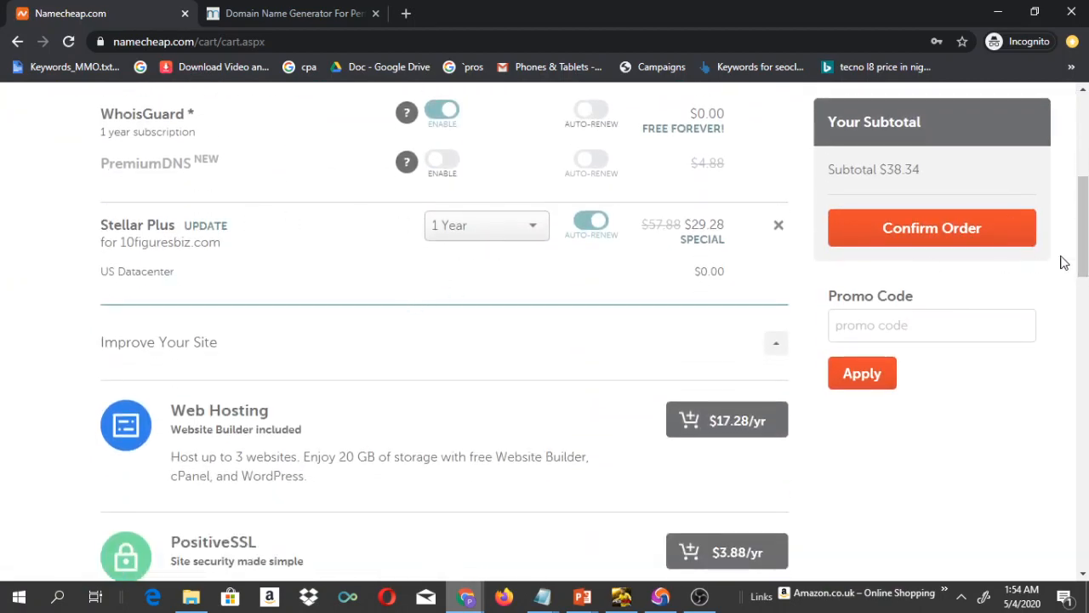
pyautogui.scroll(1, 1082, 226)
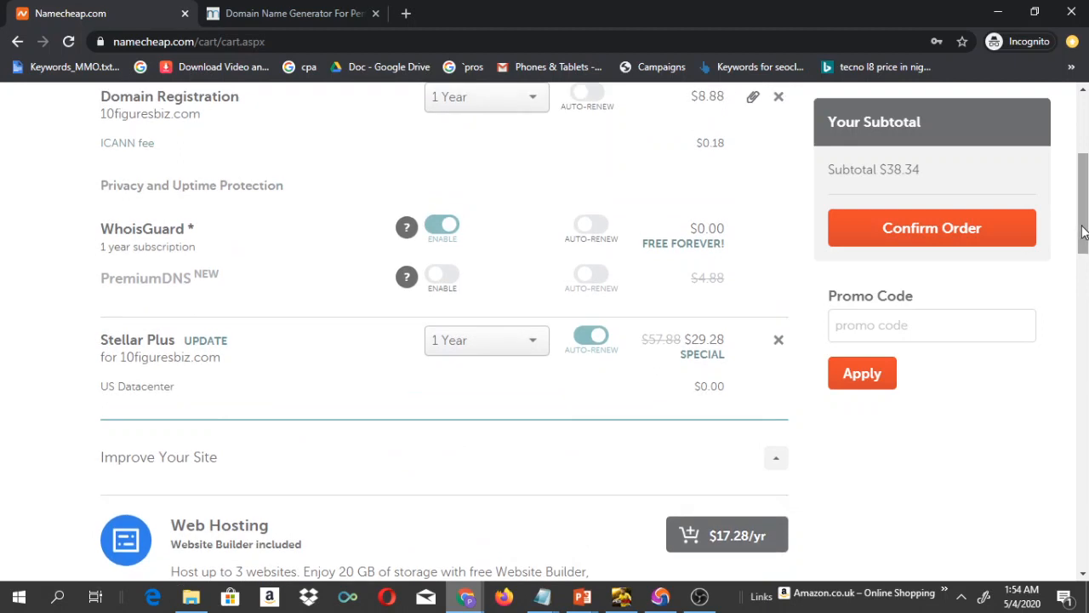
pyautogui.click(917, 231)
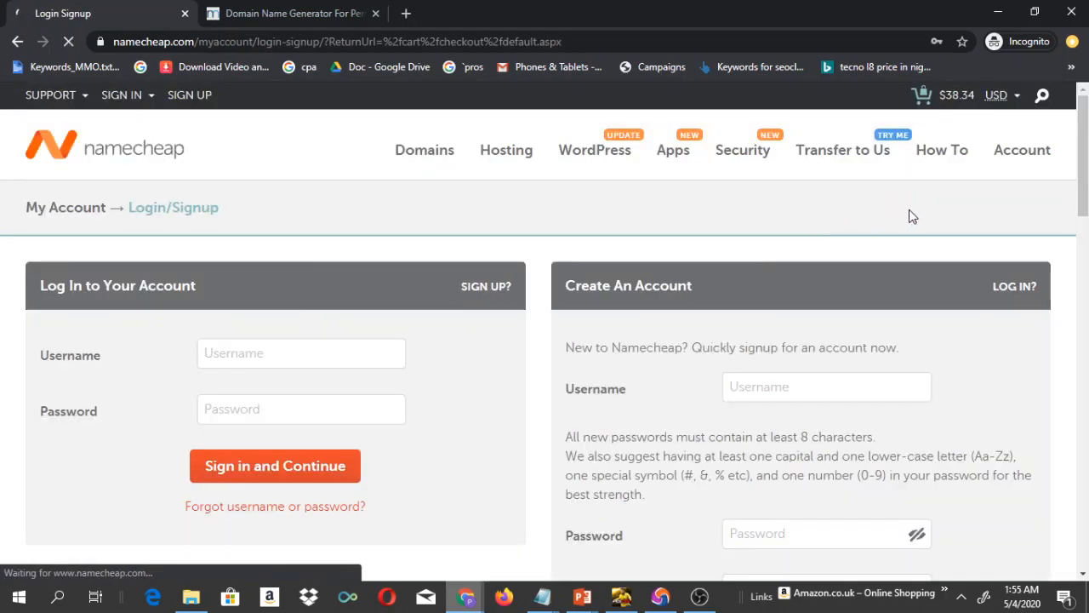
# Examine the login form and the fields required for creating a new Namecheap account.
pyautogui.scroll(-1, 545, 332)
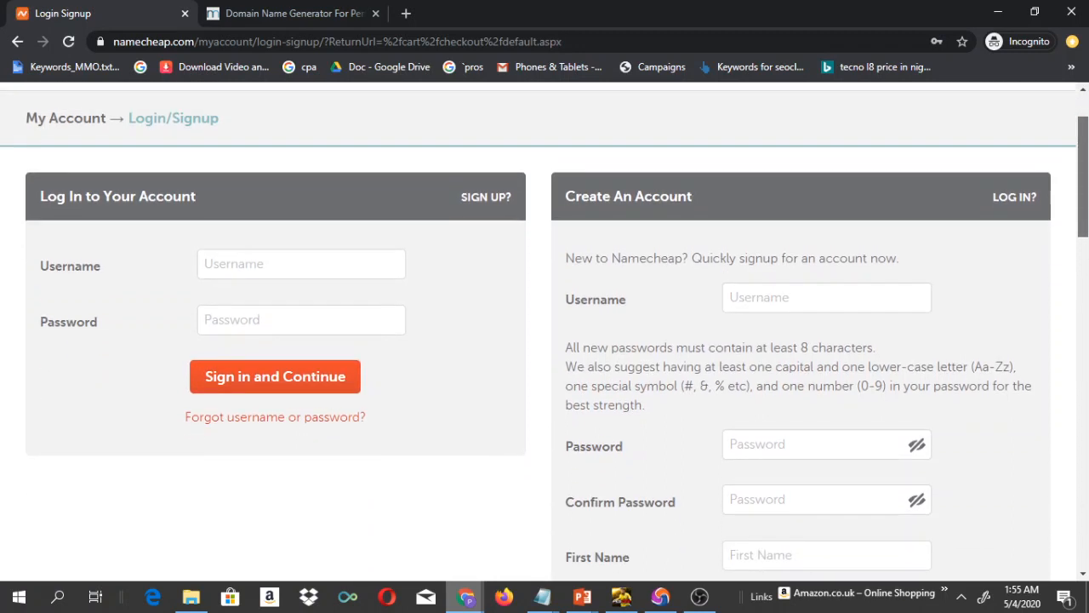
pyautogui.scroll(1, 1086, 194)
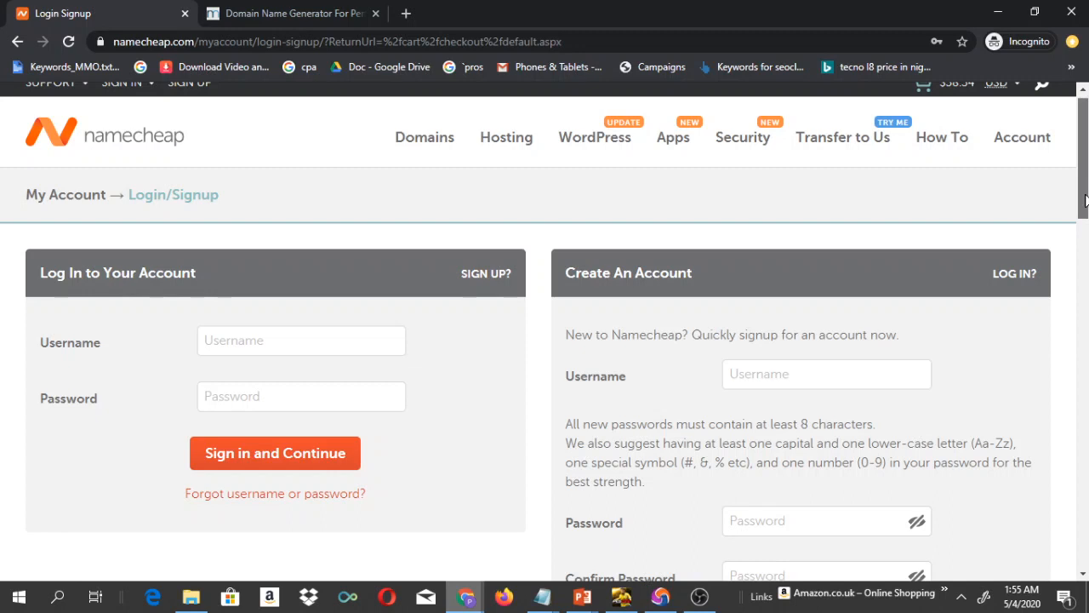
pyautogui.scroll(-1, 1085, 199)
pyautogui.scroll(-1, 629, 187)
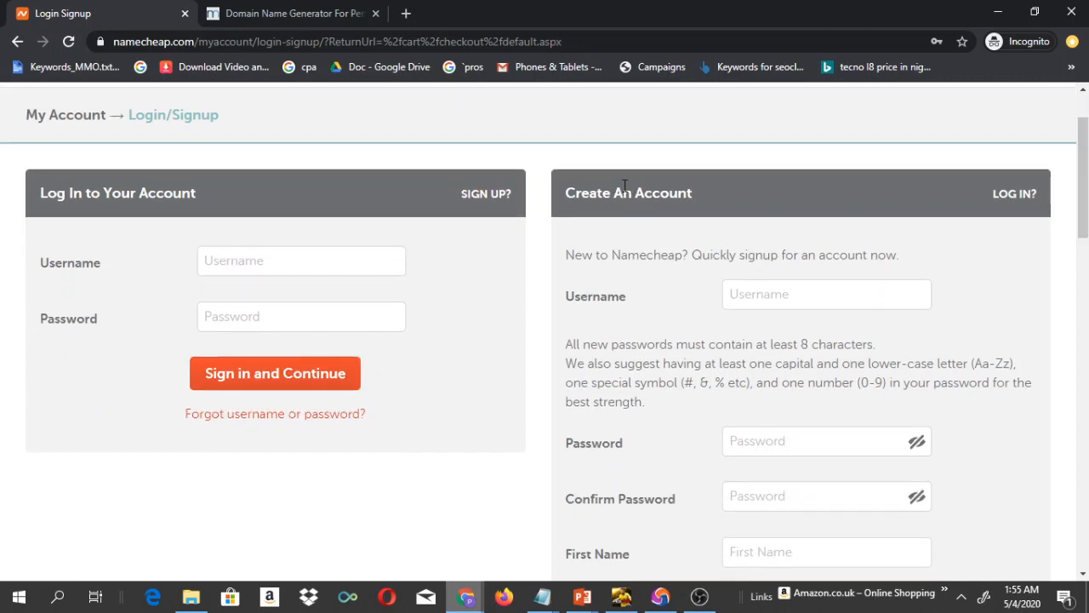
pyautogui.moveTo(1084, 218); pyautogui.dragTo(1084, 250)
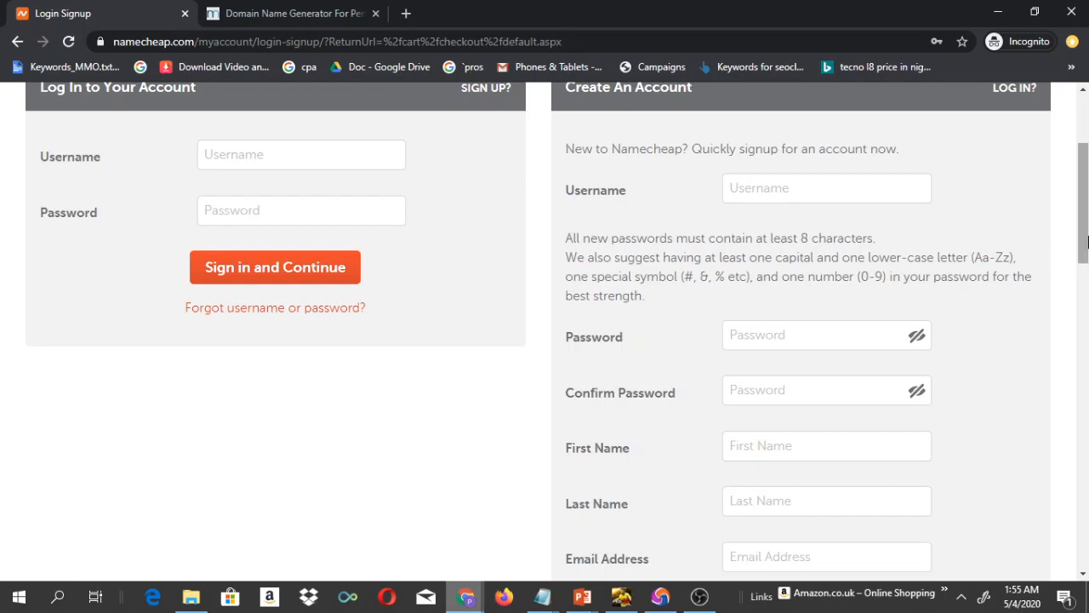
pyautogui.scroll(2, 1083, 205)
pyautogui.moveTo(1086, 184)
pyautogui.mouseDown()
pyautogui.moveTo(1087, 172)
pyautogui.moveTo(1087, 200)
pyautogui.moveTo(1087, 169)
pyautogui.mouseUp()
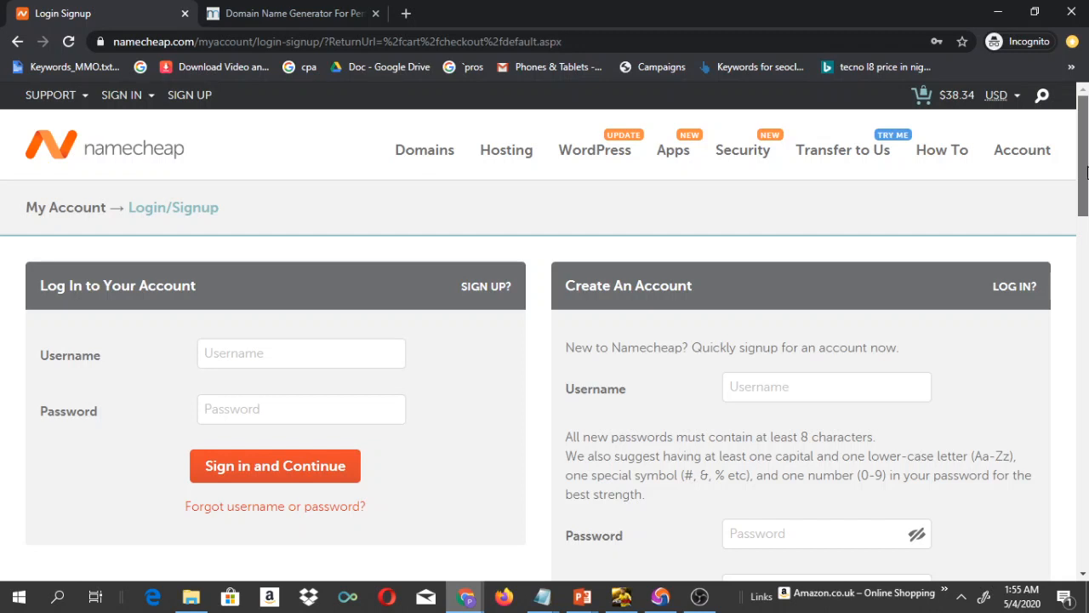
pyautogui.scroll(-3, 640, 242)
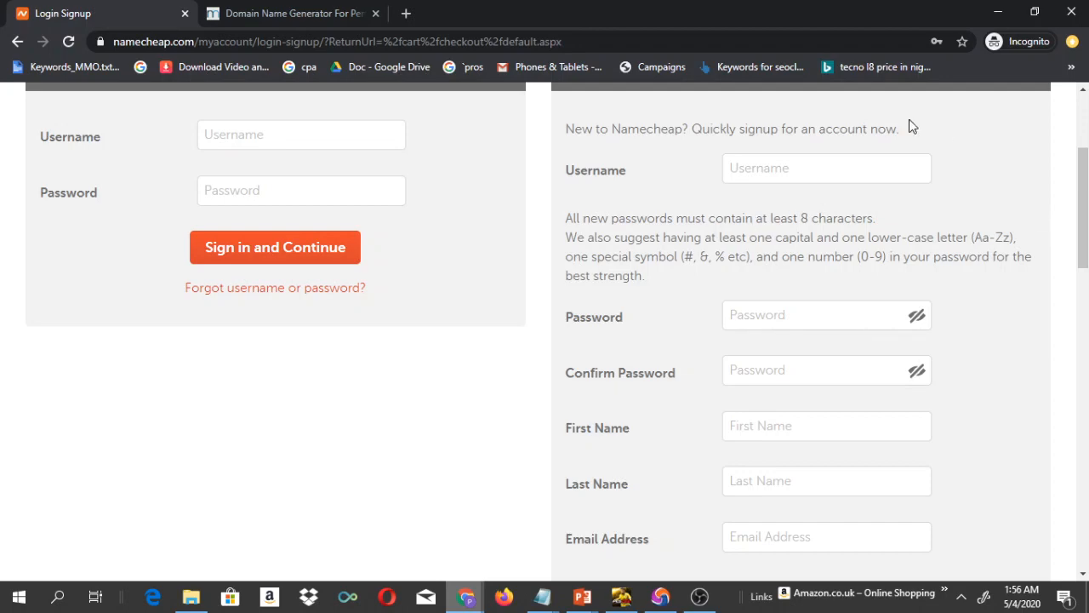
# Close the incognito checkout window and open the Live Chat support page from the logged-in Namecheap account's dashboard.
pyautogui.click(1071, 12)
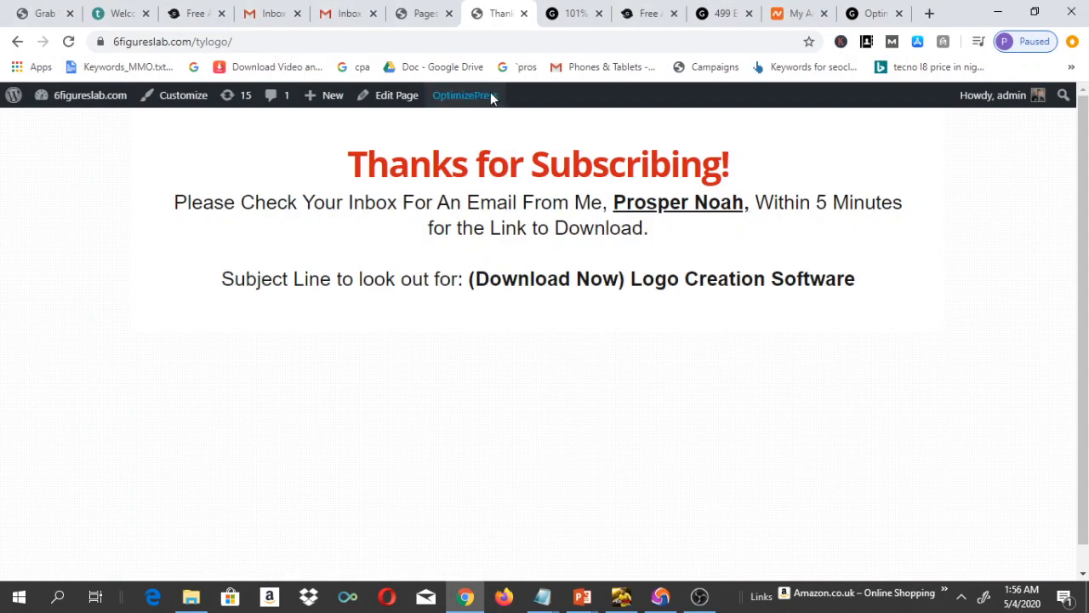
pyautogui.click(796, 13)
pyautogui.moveTo(732, 259)
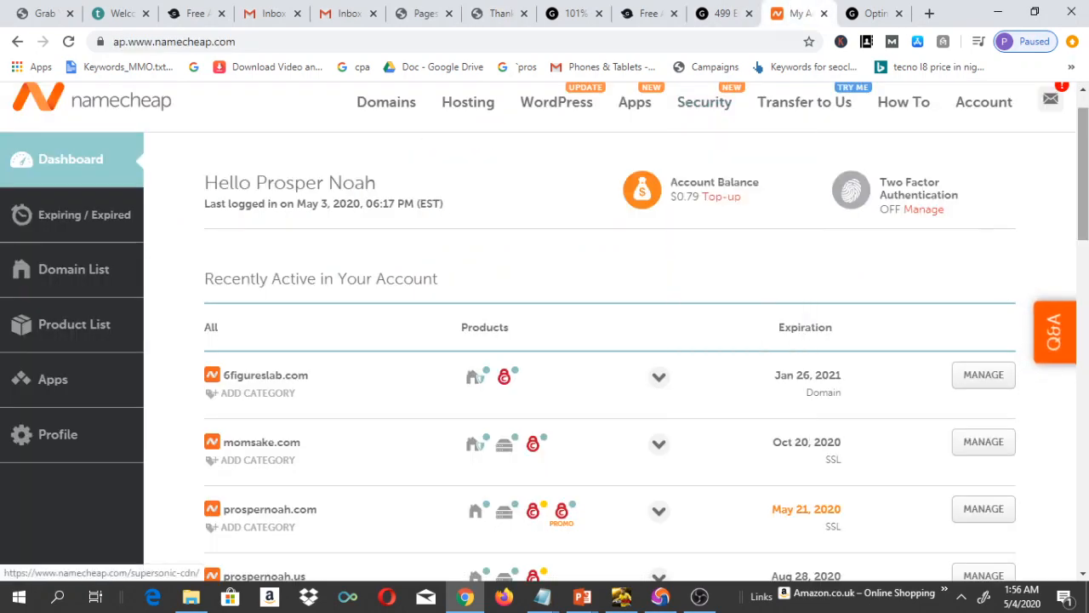
pyautogui.scroll(-10, 545, 340)
pyautogui.scroll(-1, 1084, 425)
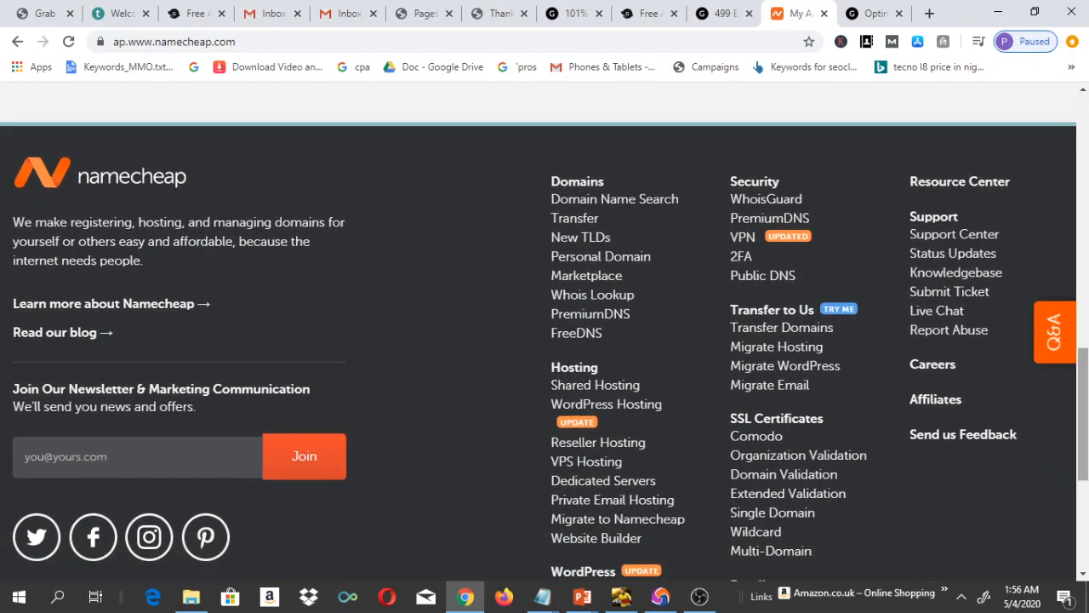
pyautogui.scroll(-1, 1085, 426)
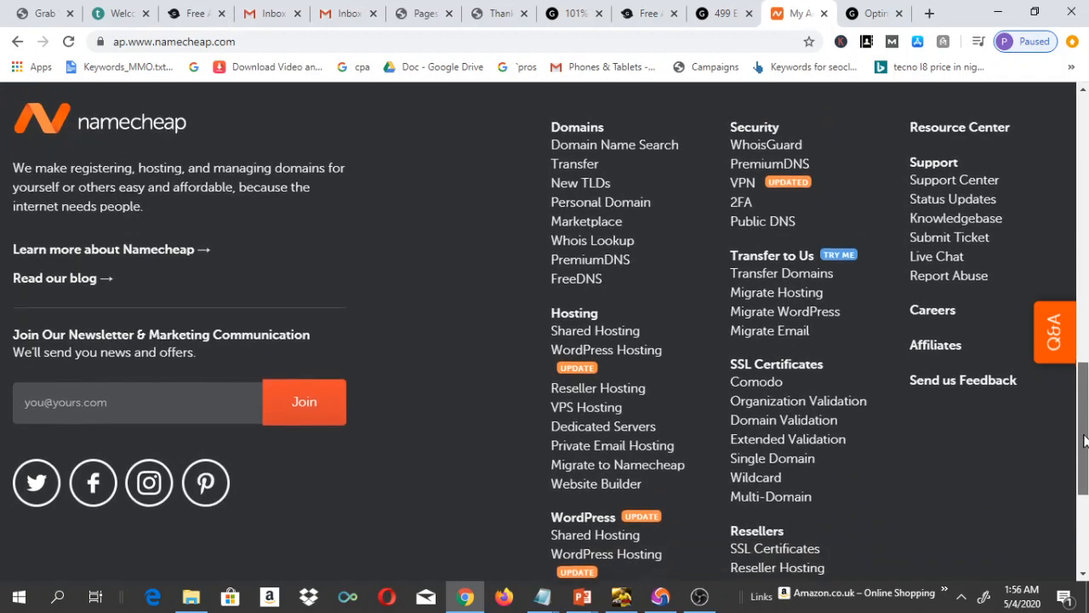
pyautogui.click(924, 245)
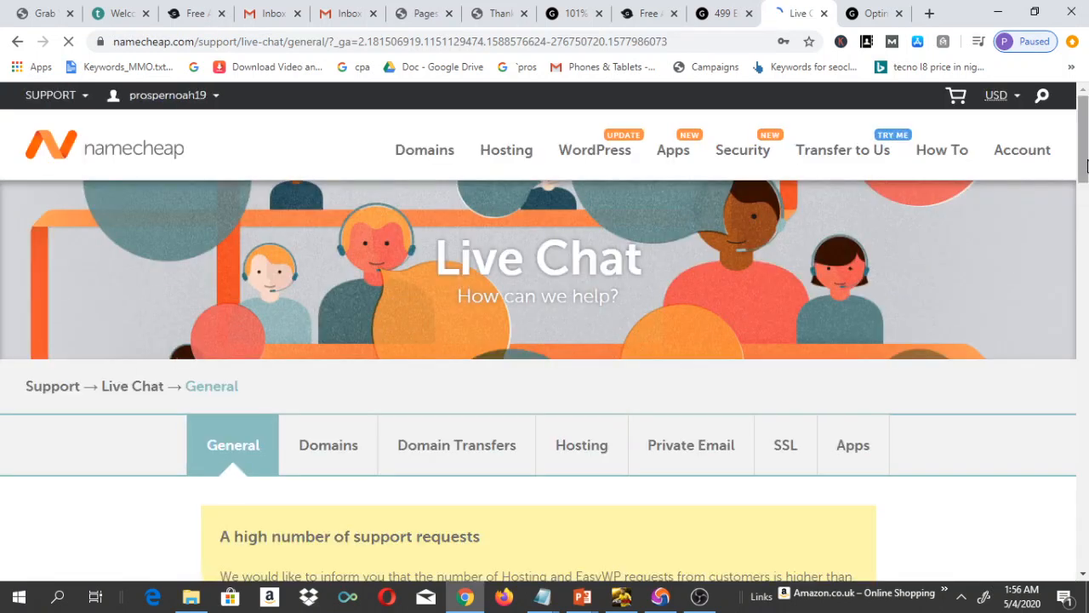
# Locate the support PIN on the Live Chat page and open the live chat request form.
pyautogui.moveTo(1084, 165); pyautogui.dragTo(1084, 444)
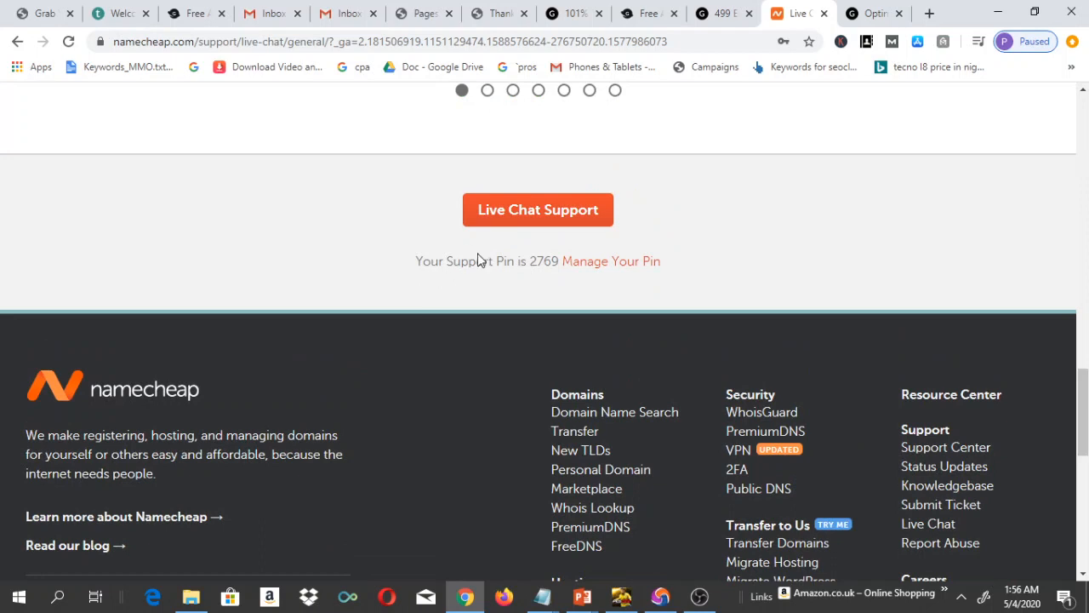
pyautogui.doubleClick(543, 264)
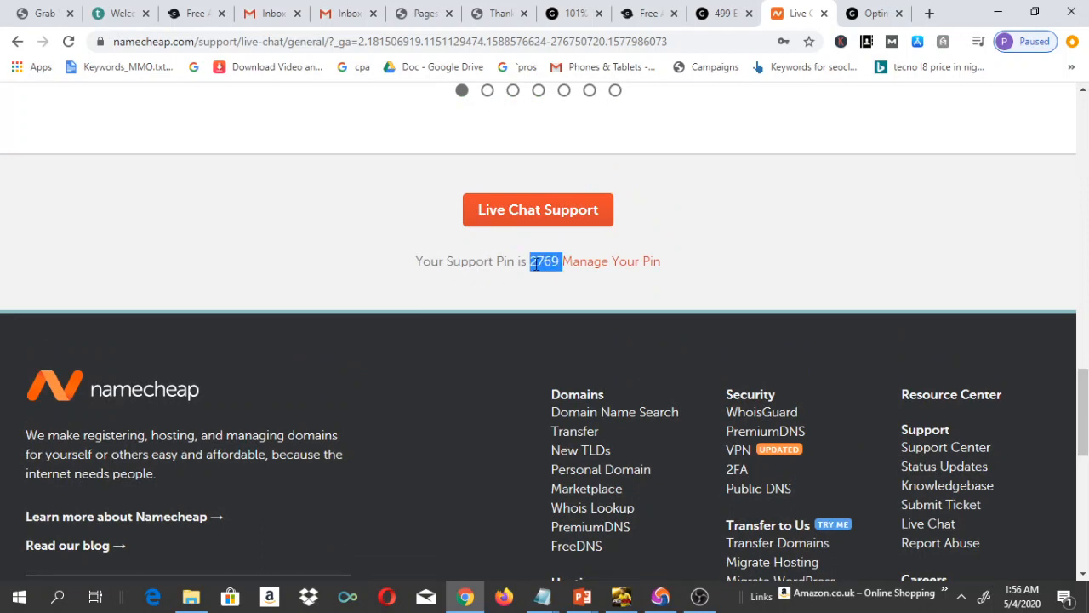
pyautogui.click(507, 213)
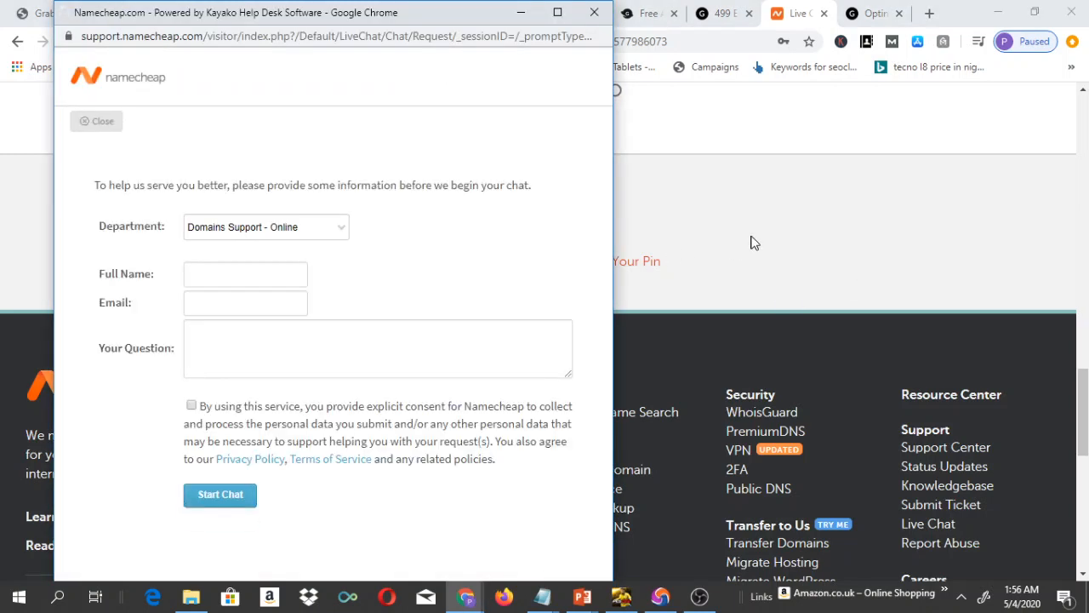
# Choose Hosting Support as the chat department and close the request form without starting a chat.
pyautogui.click(252, 232)
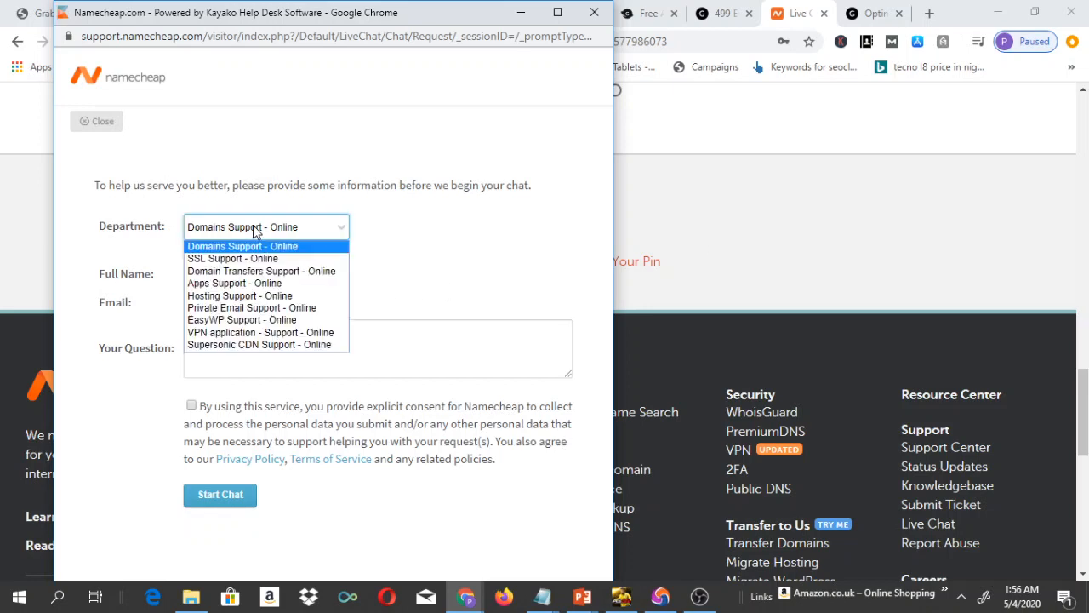
pyautogui.click(227, 297)
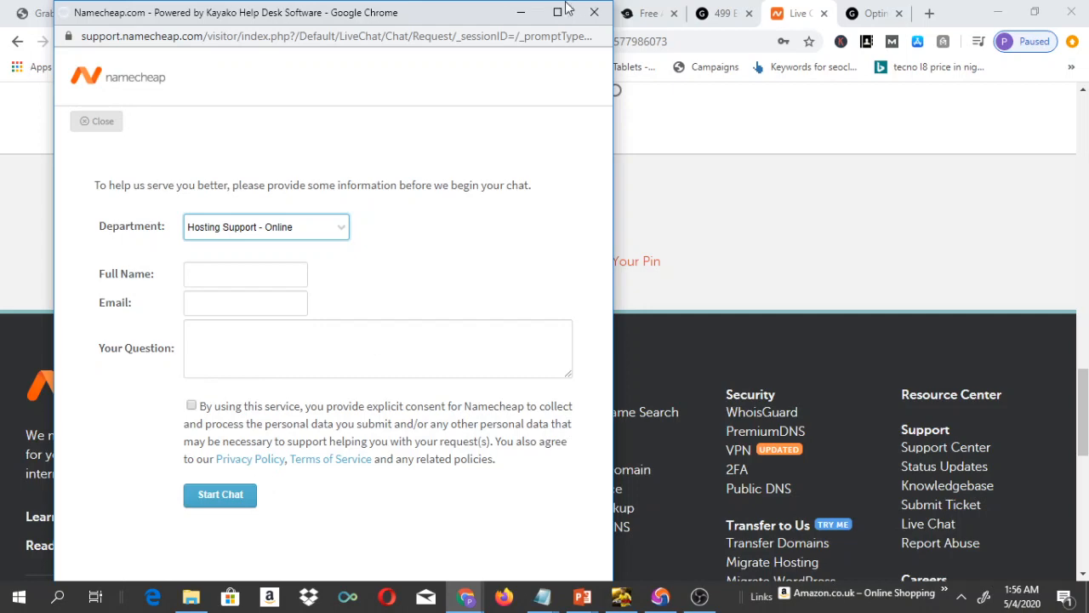
pyautogui.click(594, 12)
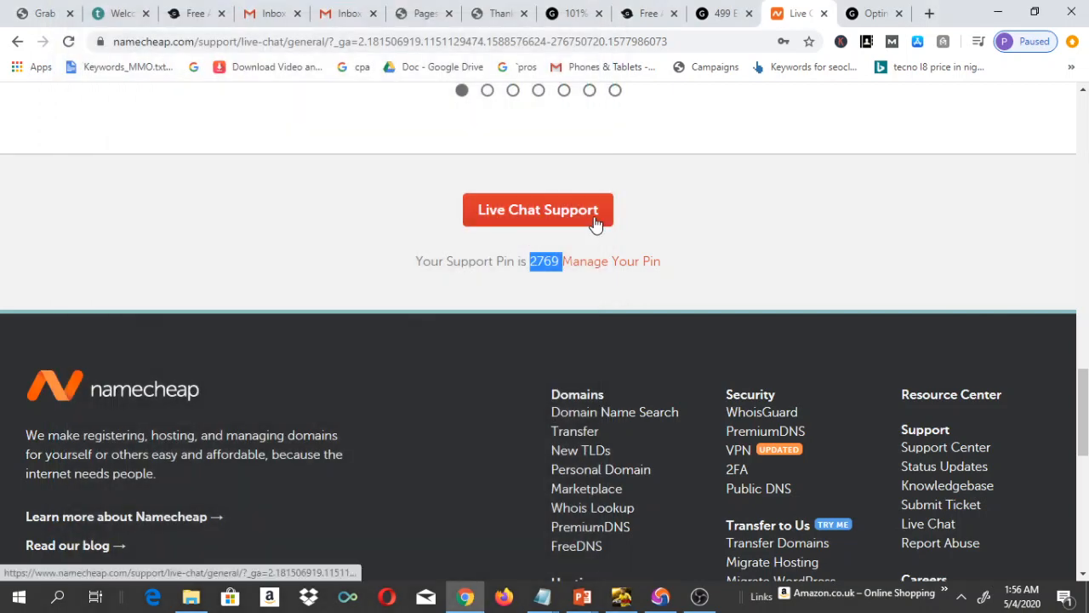
pyautogui.moveTo(1083, 412); pyautogui.dragTo(1083, 273)
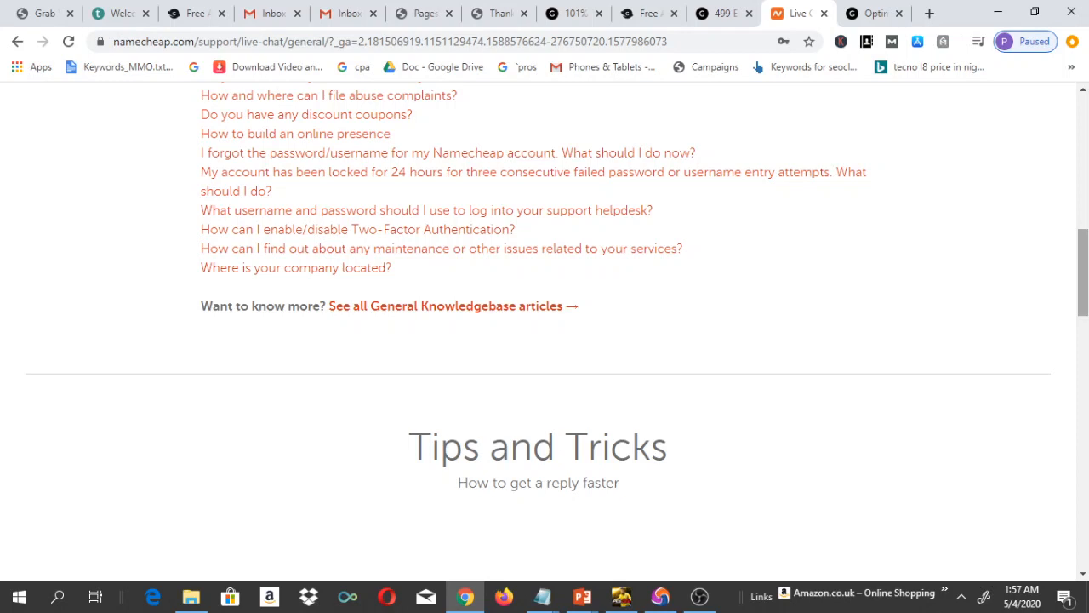
# Find Video #4, "Creating Your Website with WordPress (For Landing Pages)", on the free training videos page.
pyautogui.click(655, 13)
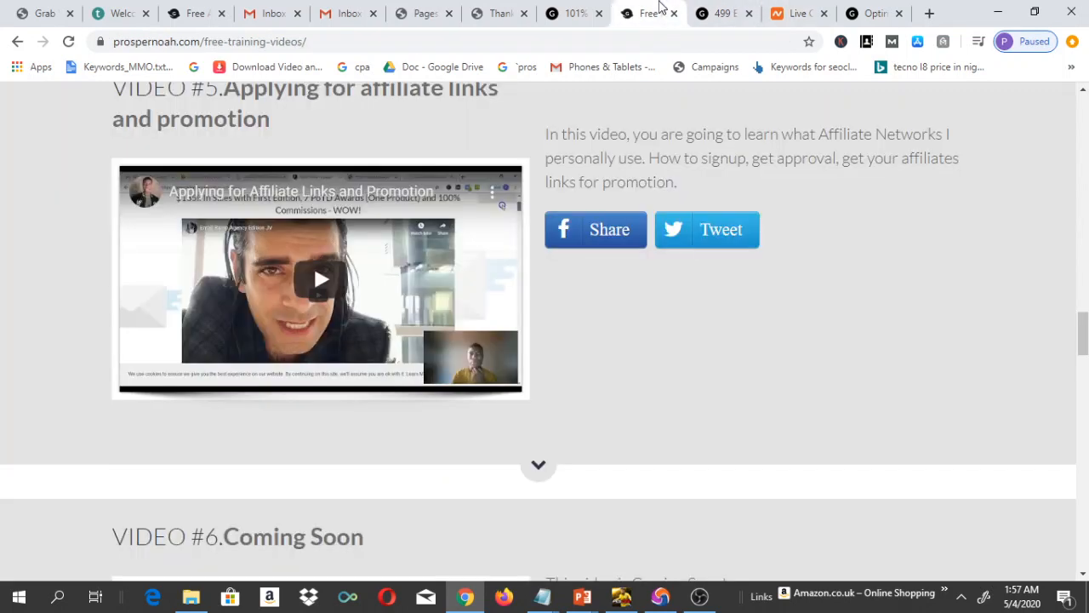
pyautogui.scroll(1, 1082, 331)
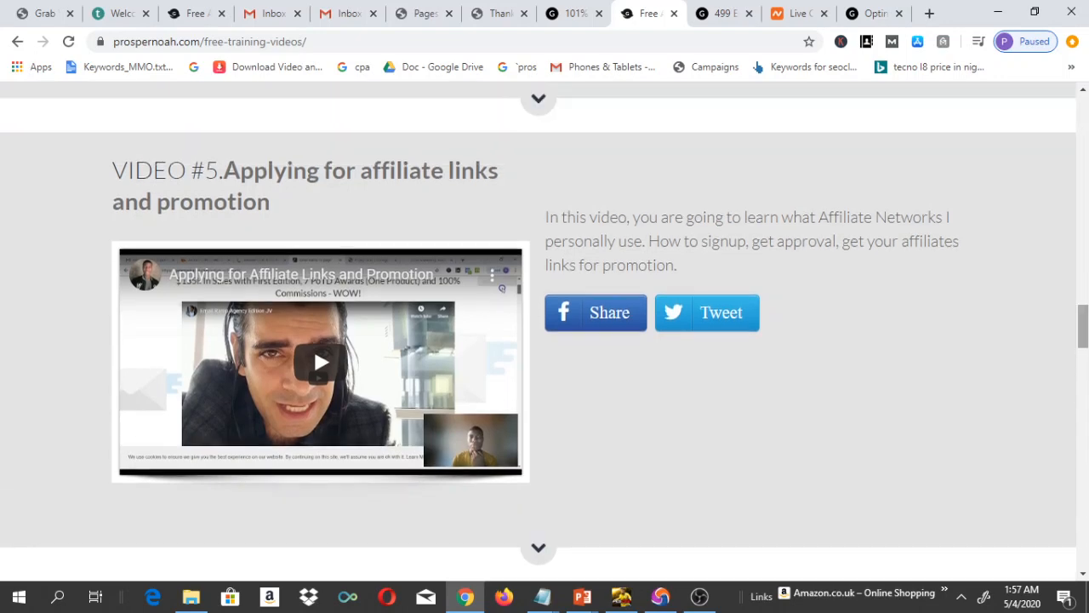
pyautogui.scroll(7, 1082, 332)
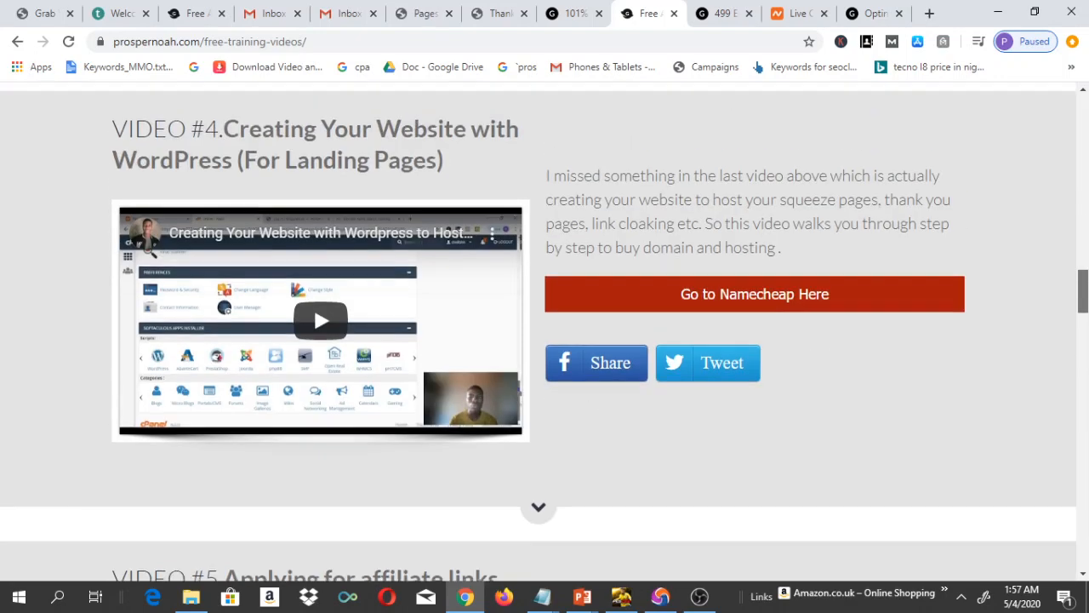
pyautogui.scroll(-1, 314, 518)
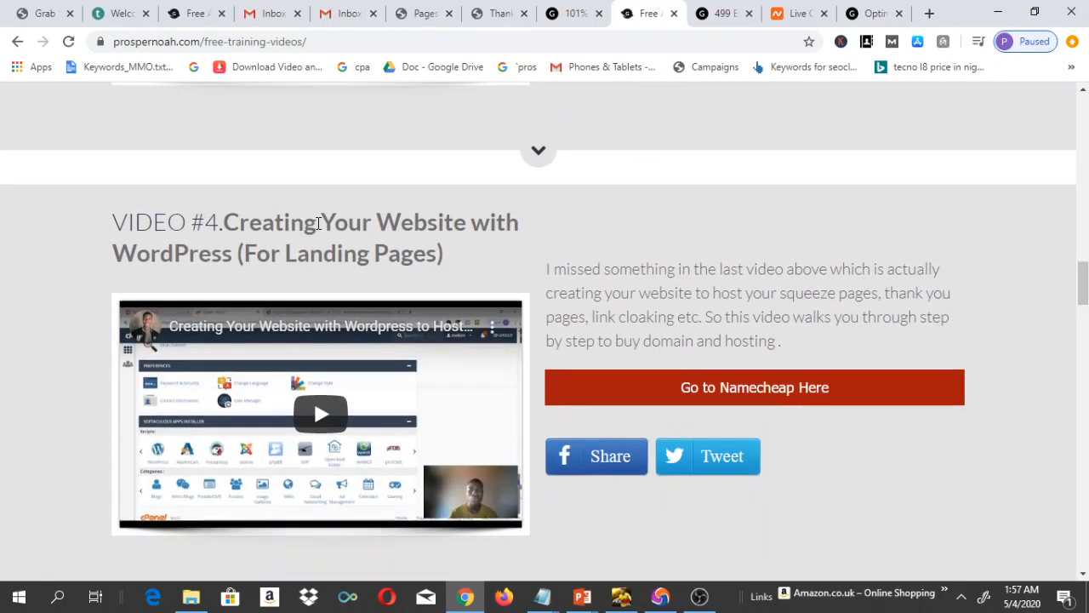
pyautogui.doubleClick(237, 225)
pyautogui.click(397, 272)
pyautogui.moveTo(1084, 303)
pyautogui.mouseDown()
pyautogui.moveTo(1083, 356)
pyautogui.moveTo(1084, 247)
pyautogui.moveTo(1084, 310)
pyautogui.mouseUp()
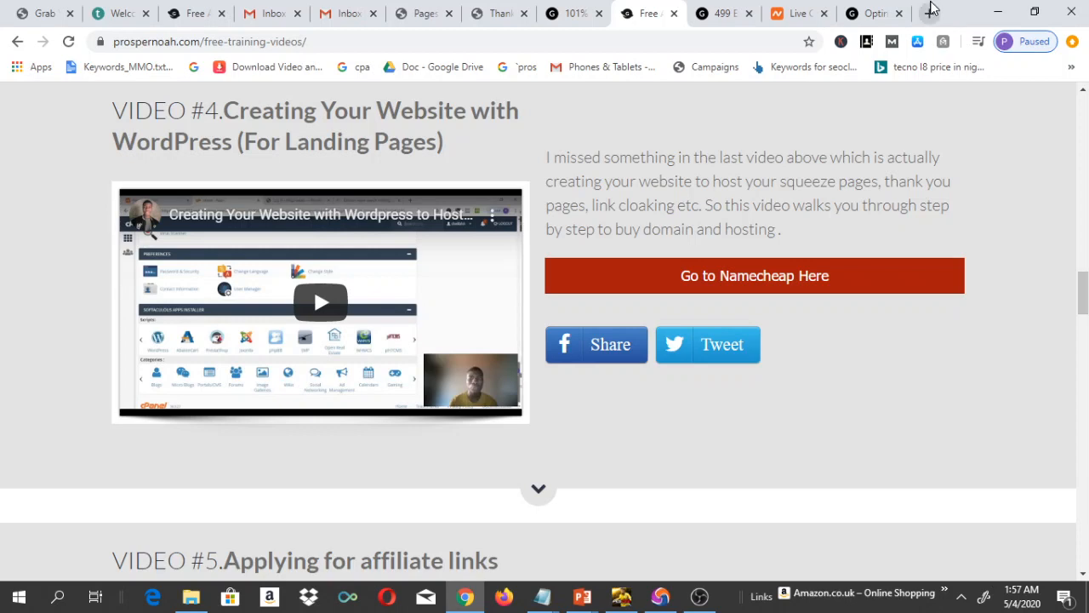
# Search Google in a new tab for "How to Install Wordpress in namecheap".
pyautogui.click(929, 13)
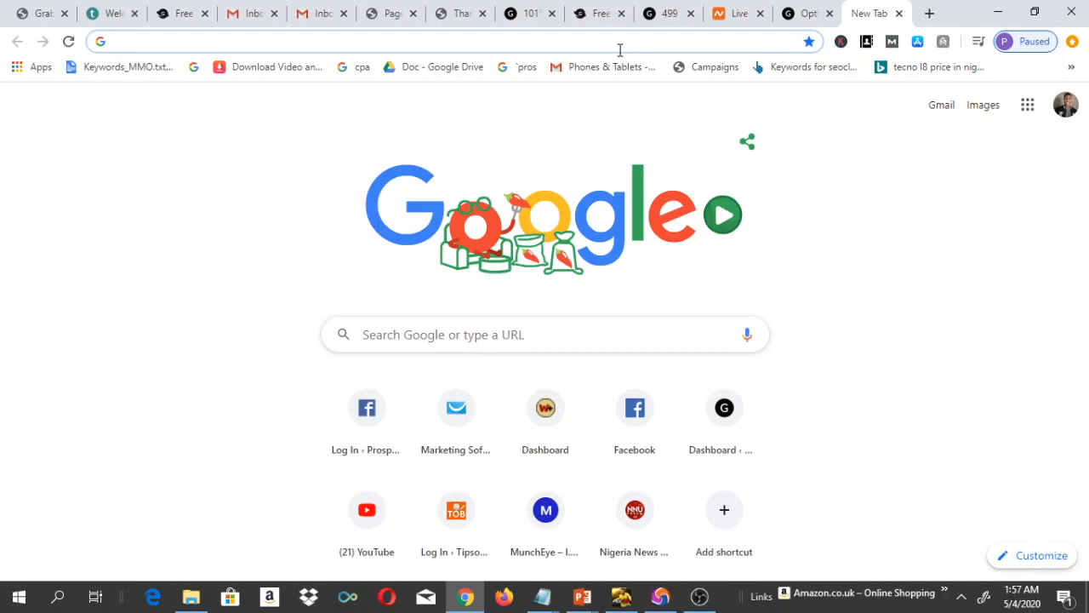
pyautogui.write('Hwo t')
pyautogui.press('BackSpace')
pyautogui.press('BackSpace')
pyautogui.press('BackSpace')
pyautogui.press('BackSpace')
pyautogui.press('BackSpace')
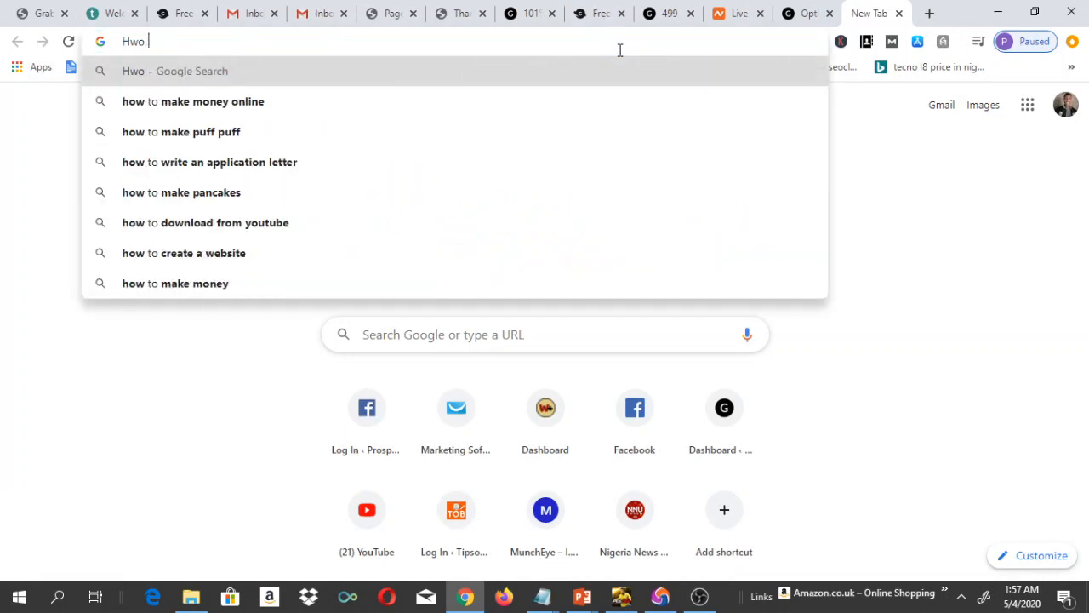
pyautogui.write('How to Insta')
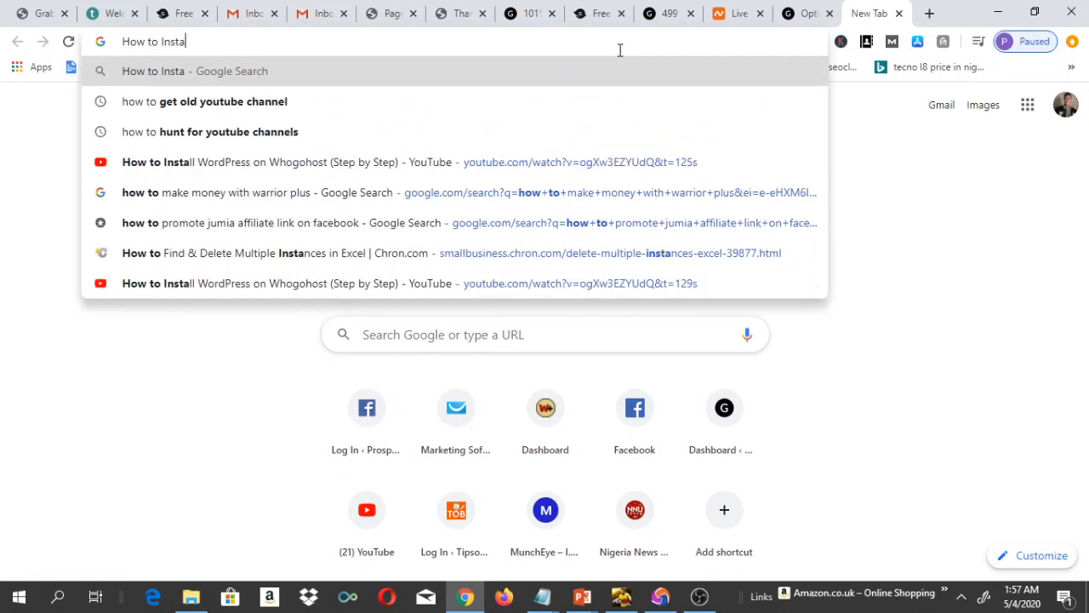
pyautogui.write('ll Wordpress ')
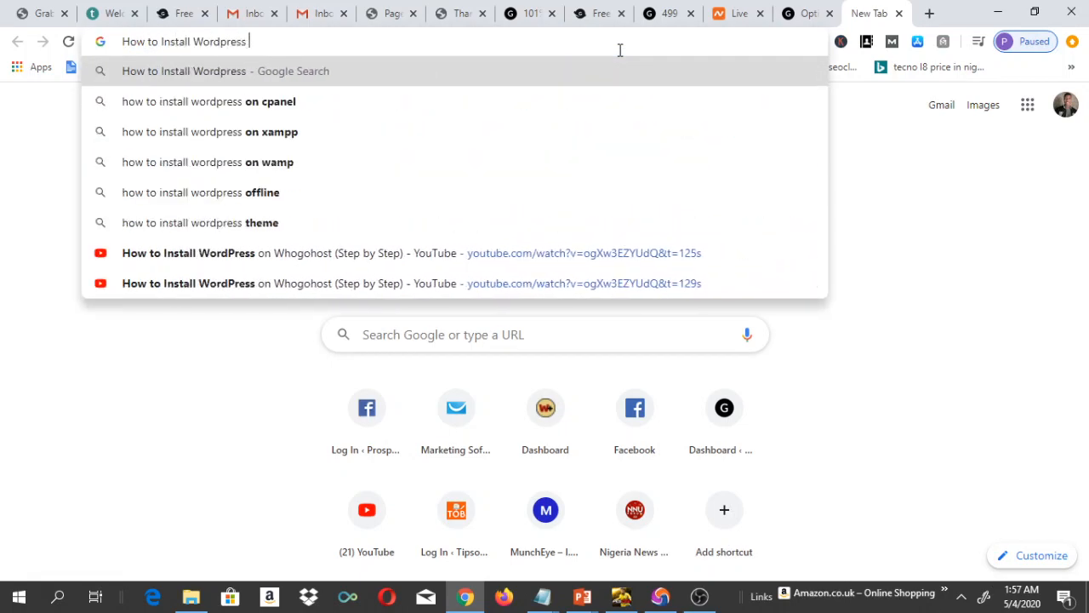
pyautogui.write('in namecheap')
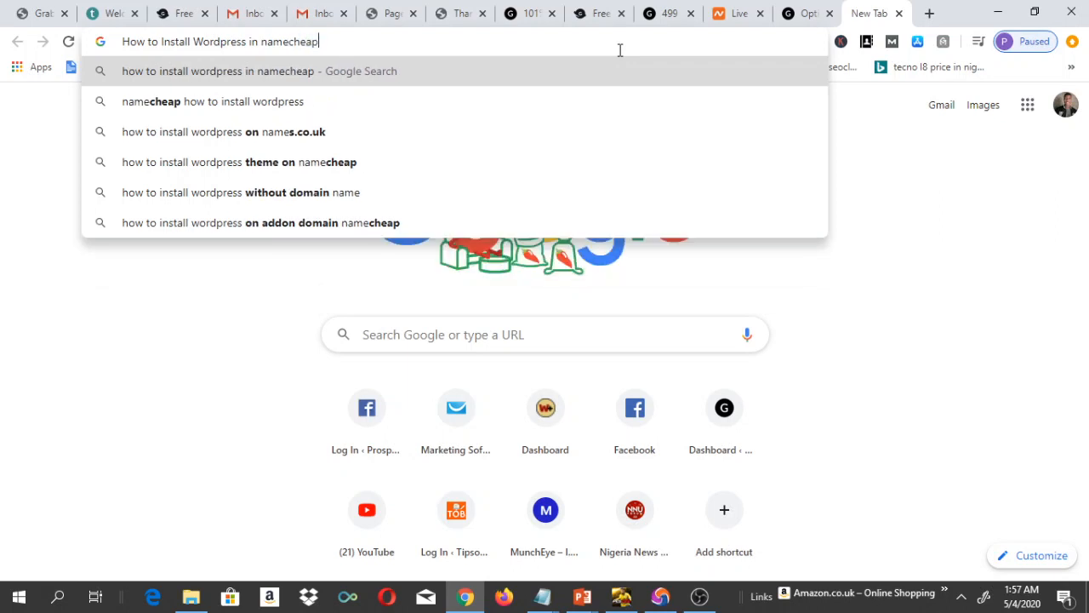
pyautogui.press('Return')
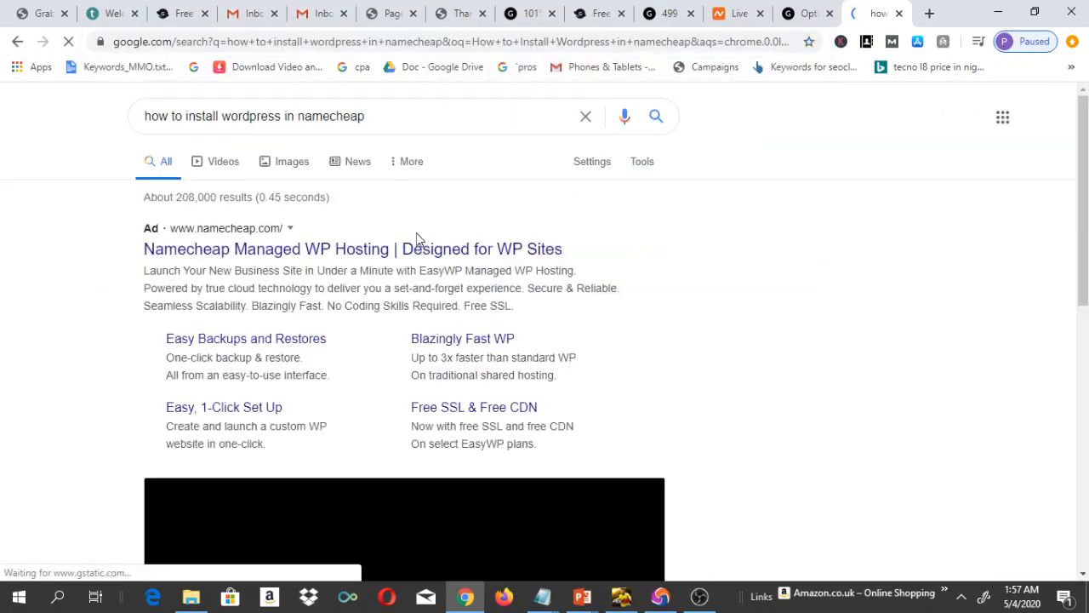
# Look through the WordPress installation articles and videos in the search results and switch back to the PowerPoint slide show.
pyautogui.click(1085, 230)
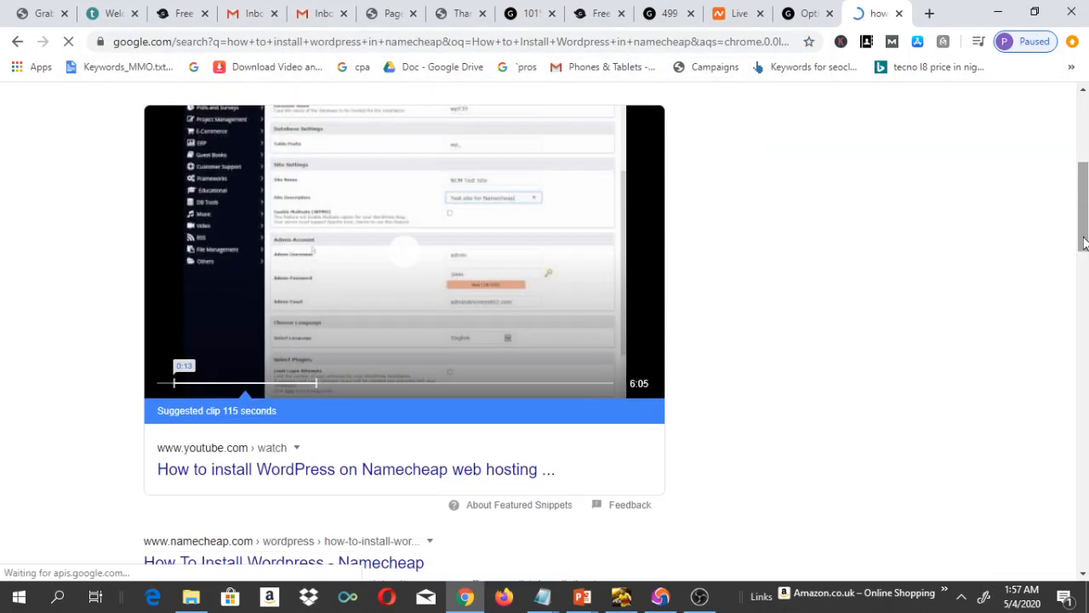
pyautogui.scroll(1, 278, 338)
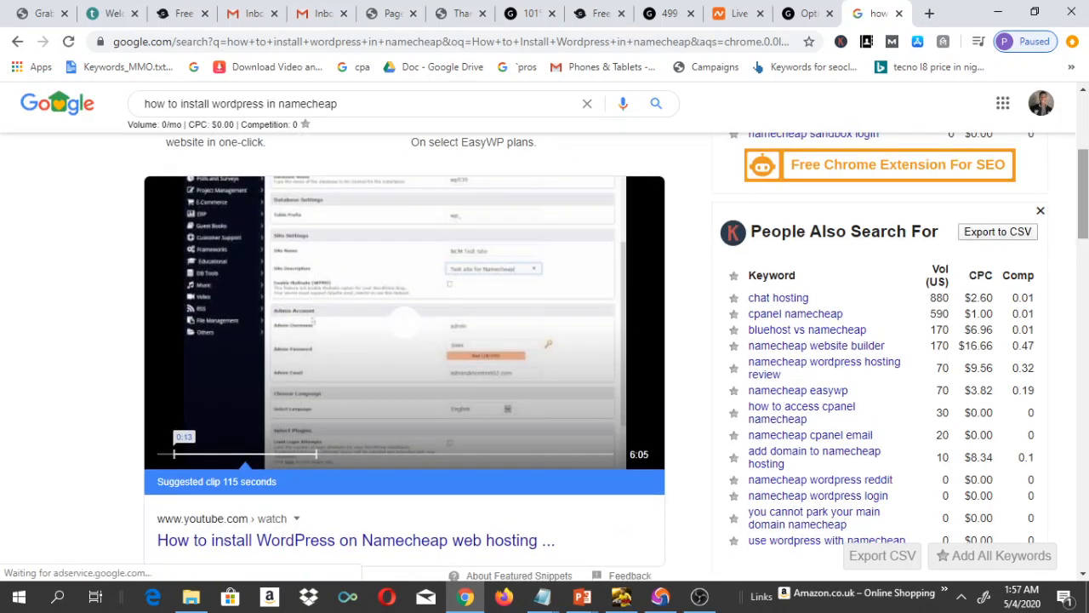
pyautogui.scroll(-1, 1085, 240)
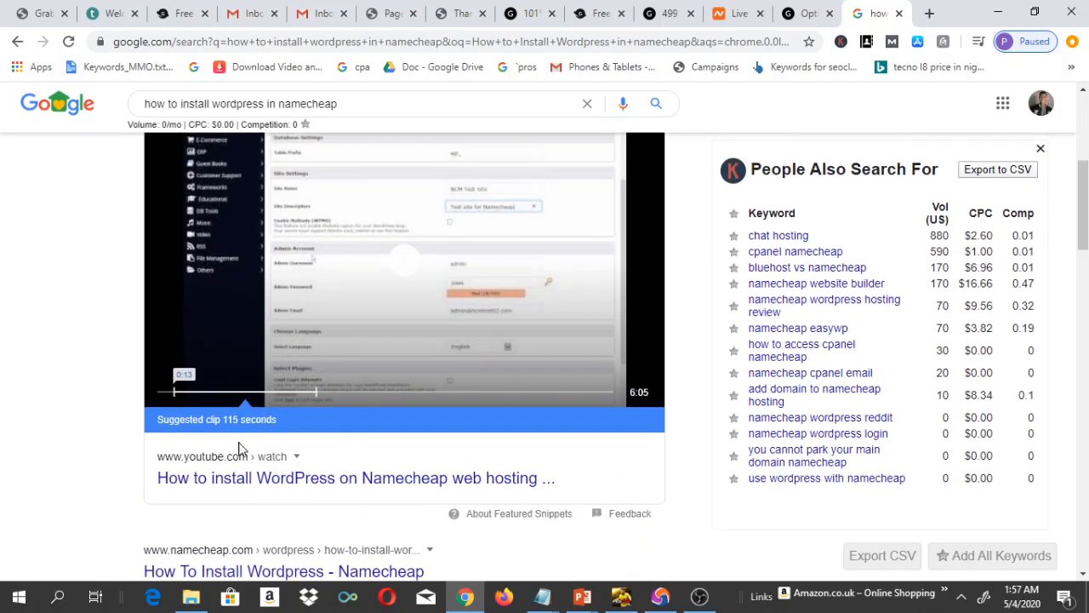
pyautogui.moveTo(1074, 213); pyautogui.dragTo(1083, 260)
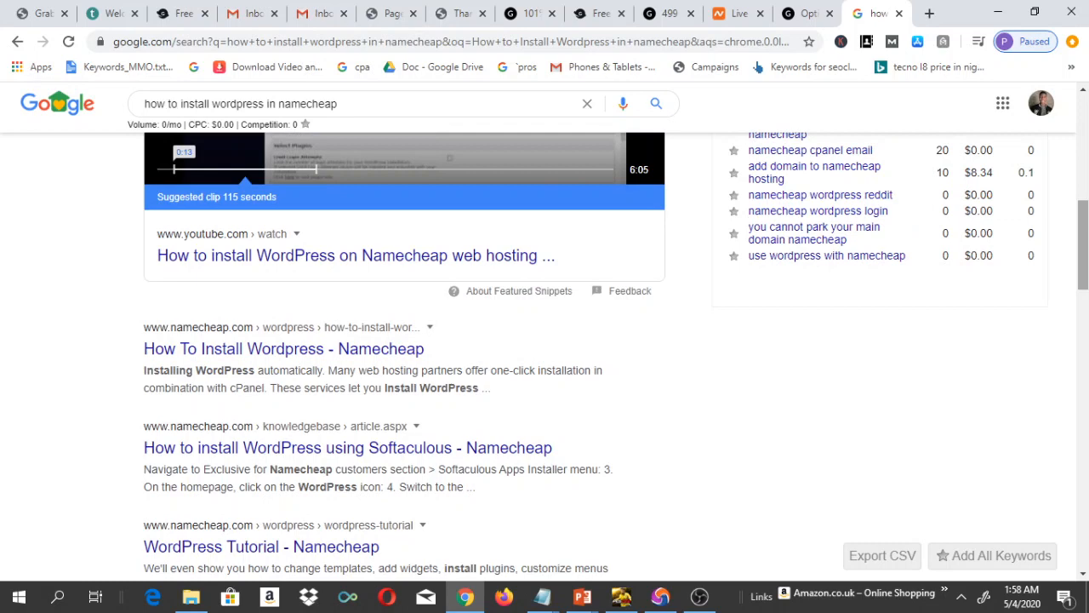
pyautogui.moveTo(1083, 264); pyautogui.dragTo(1084, 338)
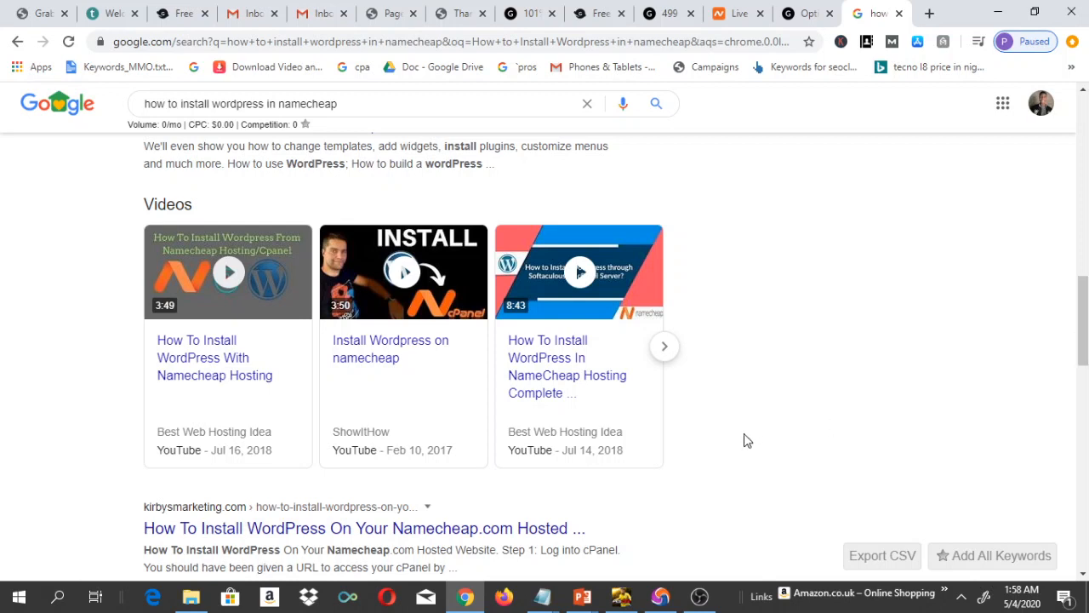
pyautogui.moveTo(582, 598)
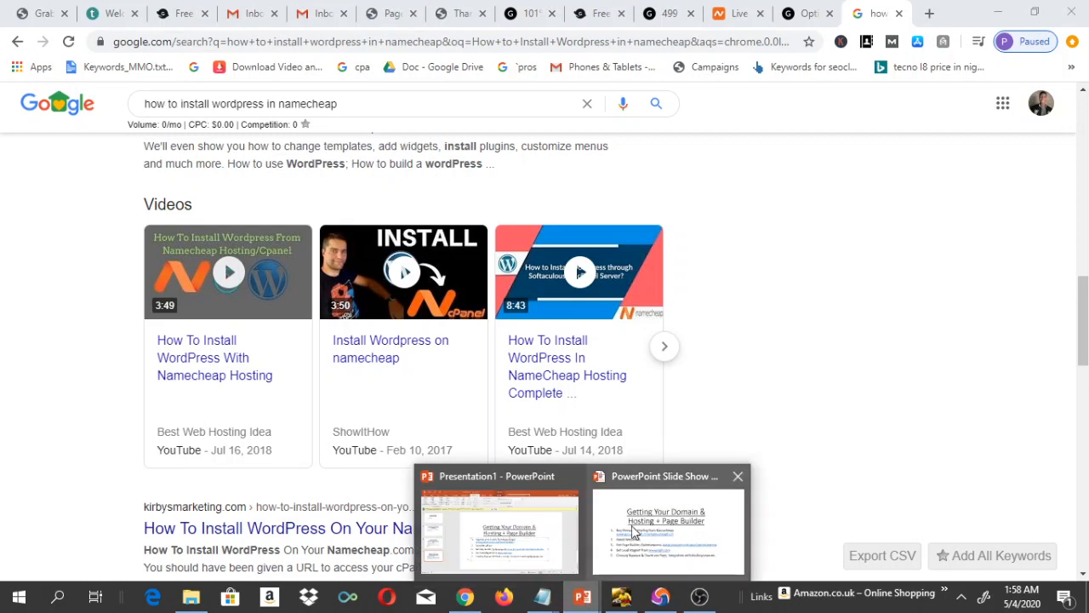
pyautogui.click(663, 523)
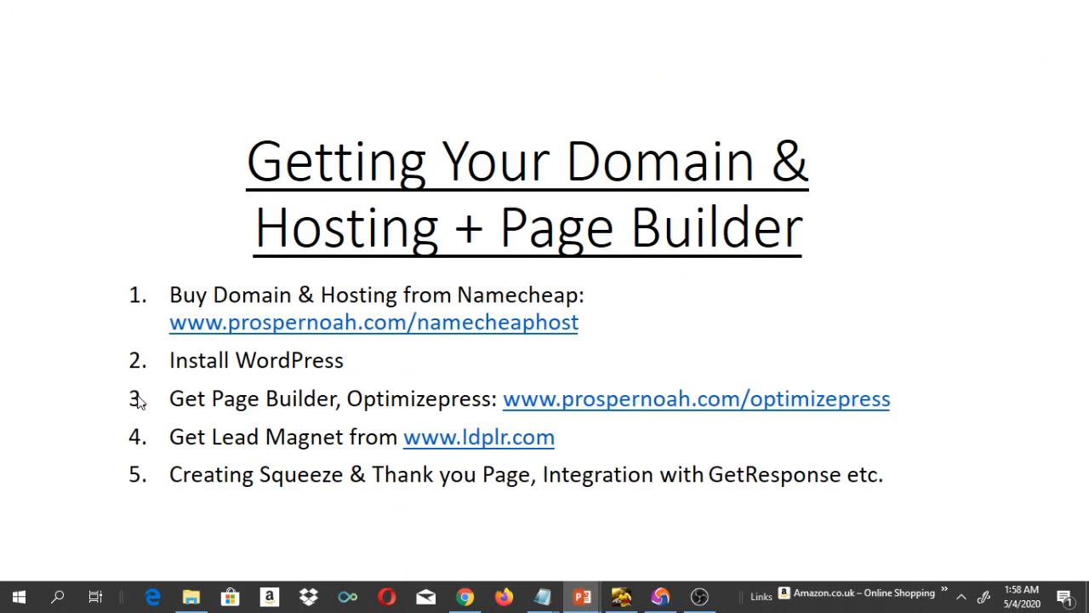